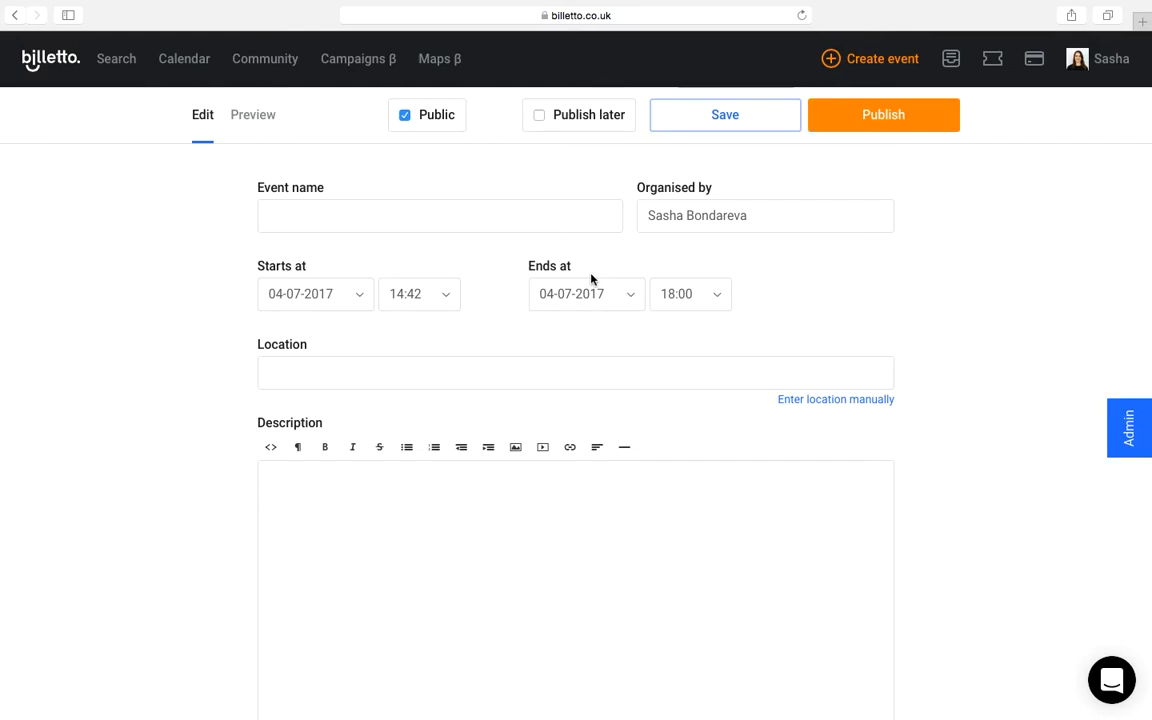
Step: Name the event "Advanced Cooking Class" and set the organiser to "OH MY Cooking School LDN"
{"action": "left_click", "coordinate": [465, 210]}
{"action": "type", "text": "Ad"}
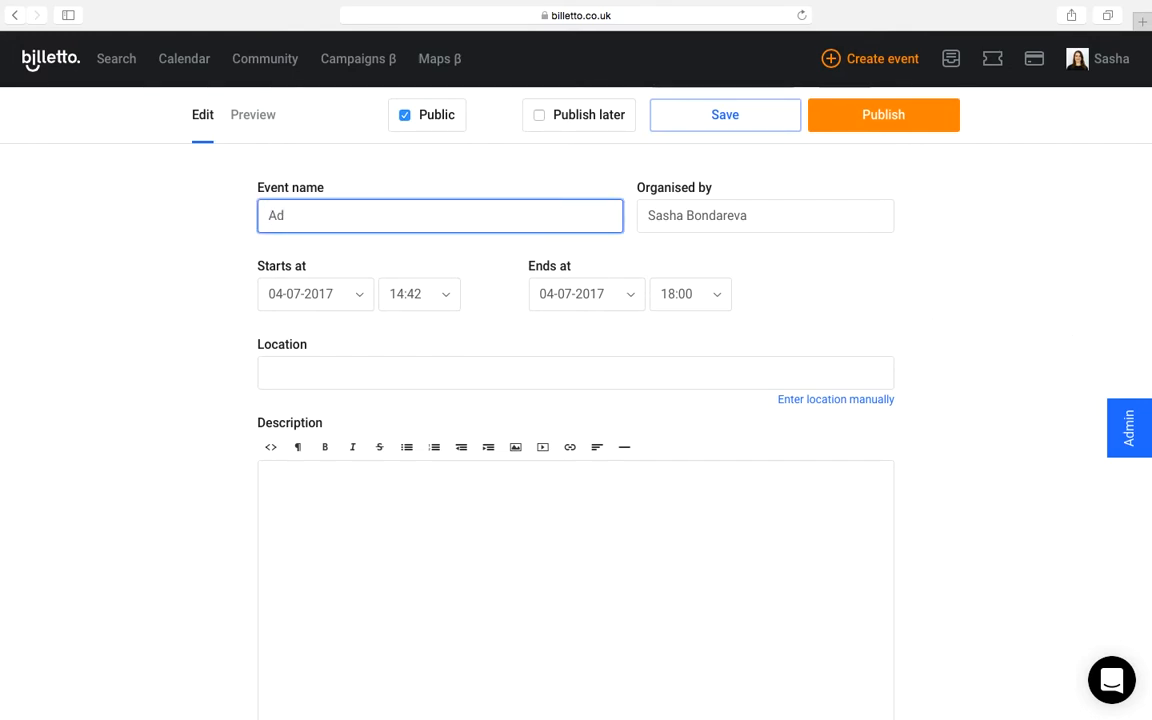
{"action": "type", "text": "vanced Cooking Class"}
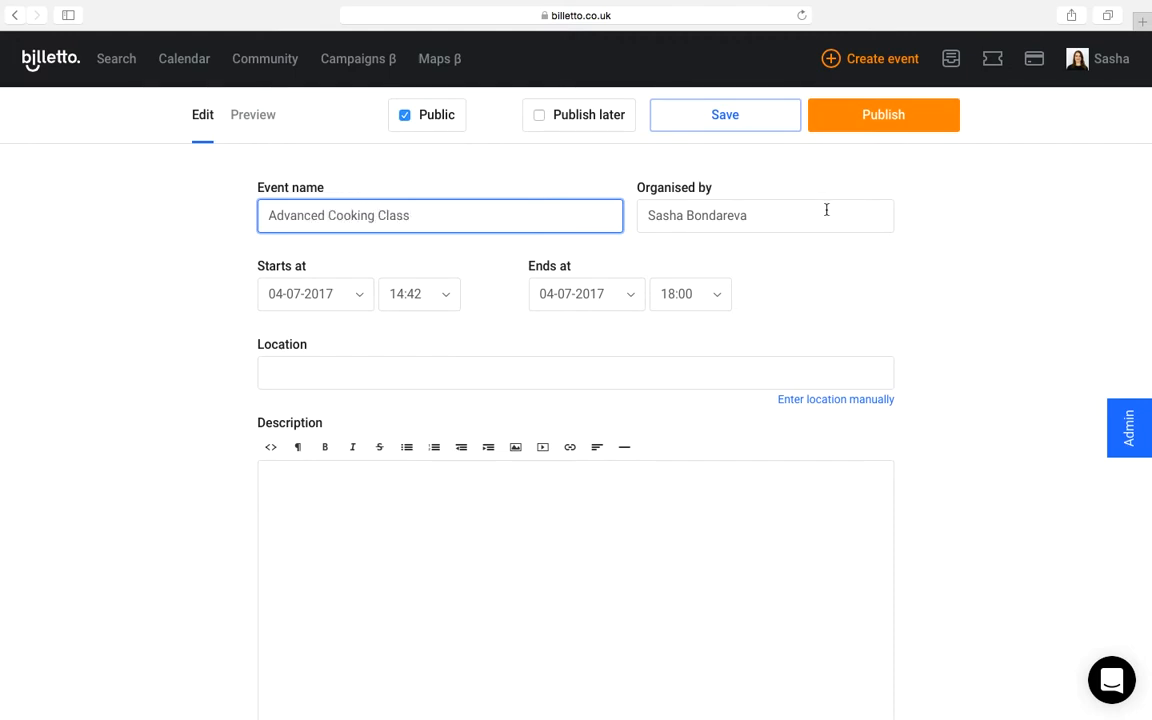
{"action": "key", "text": "Tab"}
{"action": "type", "text": "Oh MY"}
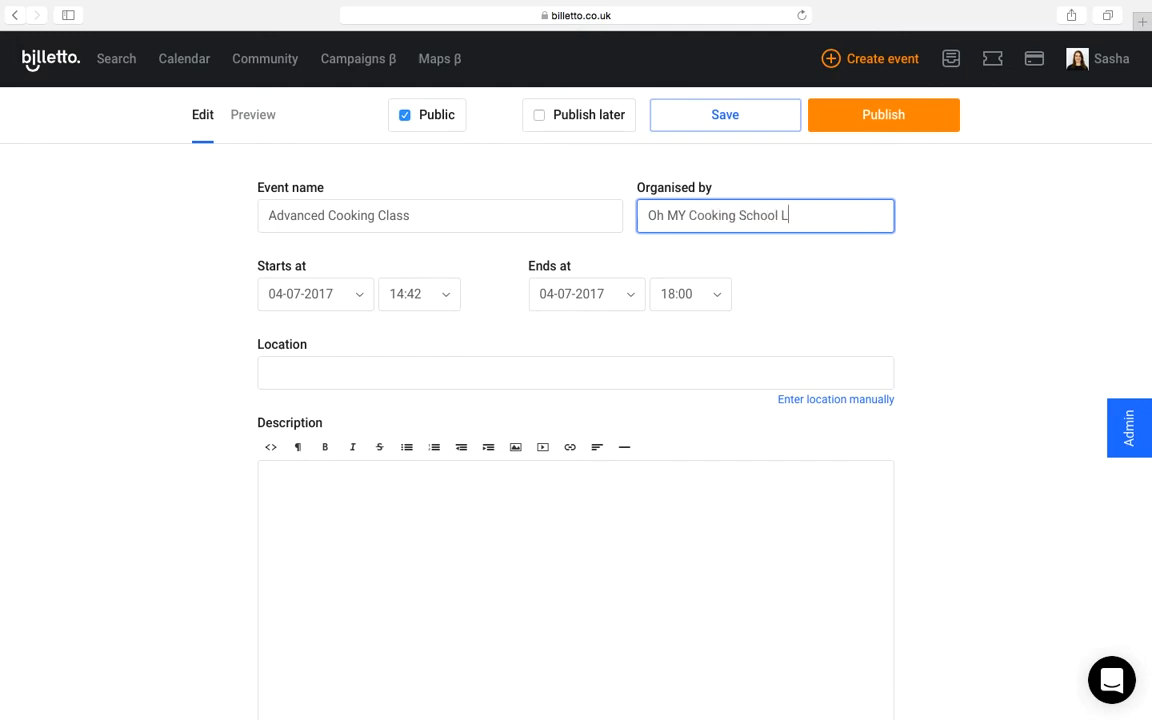
{"action": "type", "text": " Cooking School LDN"}
Step: Set the event to start on 19-07-2017 at 18:00
{"action": "left_click", "coordinate": [342, 294]}
{"action": "left_click", "coordinate": [352, 512]}
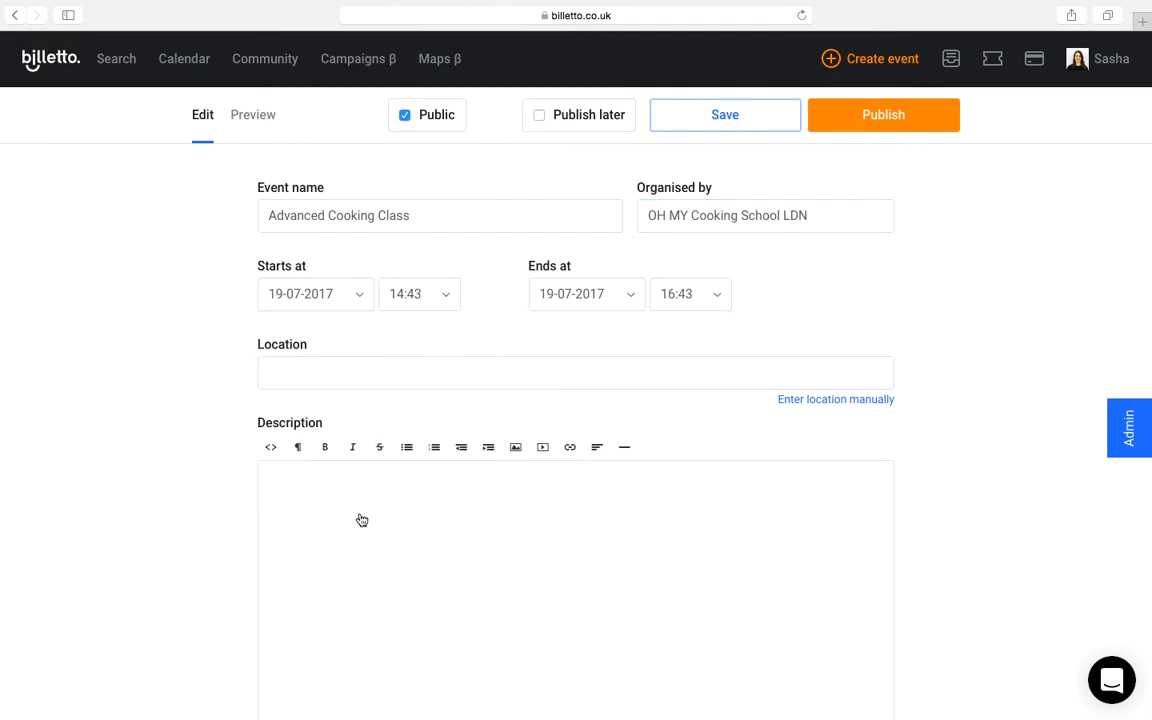
{"action": "left_click", "coordinate": [439, 300]}
{"action": "key", "text": "Down"}
{"action": "key", "text": "Down"}
{"action": "key", "text": "Down"}
{"action": "key", "text": "Down"}
{"action": "key", "text": "Down"}
{"action": "key", "text": "Down"}
{"action": "key", "text": "Down"}
{"action": "key", "text": "Down"}
{"action": "key", "text": "Down"}
{"action": "key", "text": "Down"}
{"action": "key", "text": "Up"}
{"action": "key", "text": "Down"}
{"action": "key", "text": "Down"}
{"action": "key", "text": "Down"}
{"action": "key", "text": "Down"}
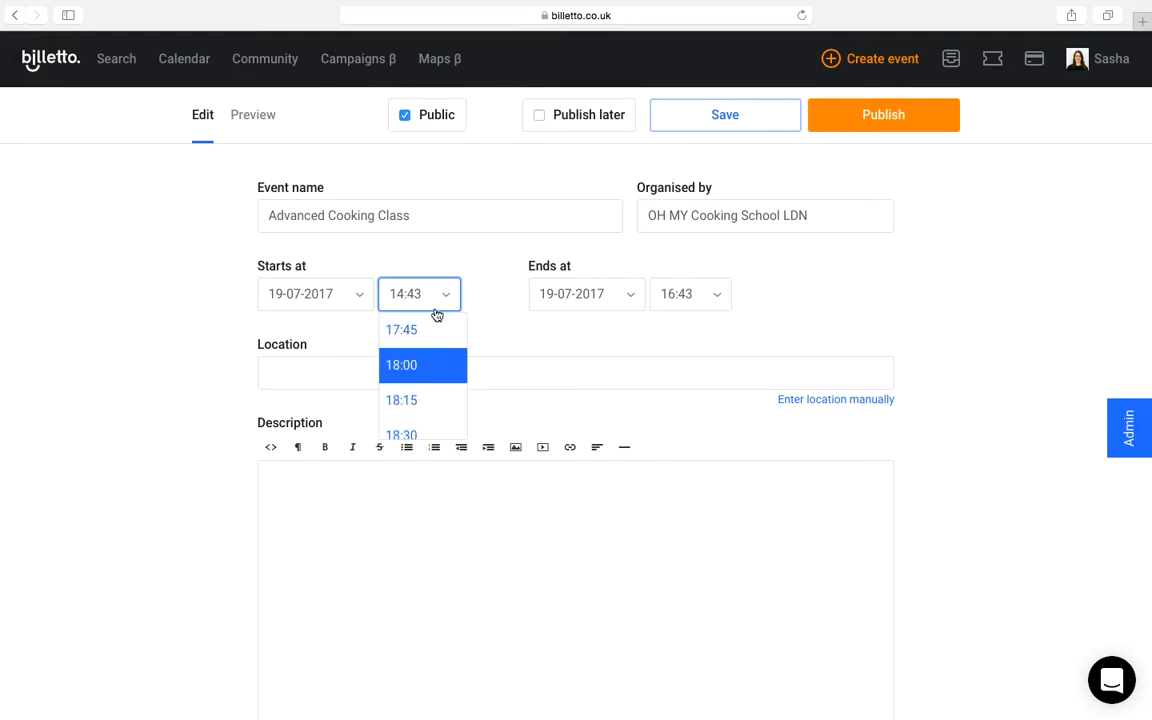
{"action": "left_click", "coordinate": [422, 370]}
Step: Set the event's end time to 21:00
{"action": "left_click", "coordinate": [716, 294]}
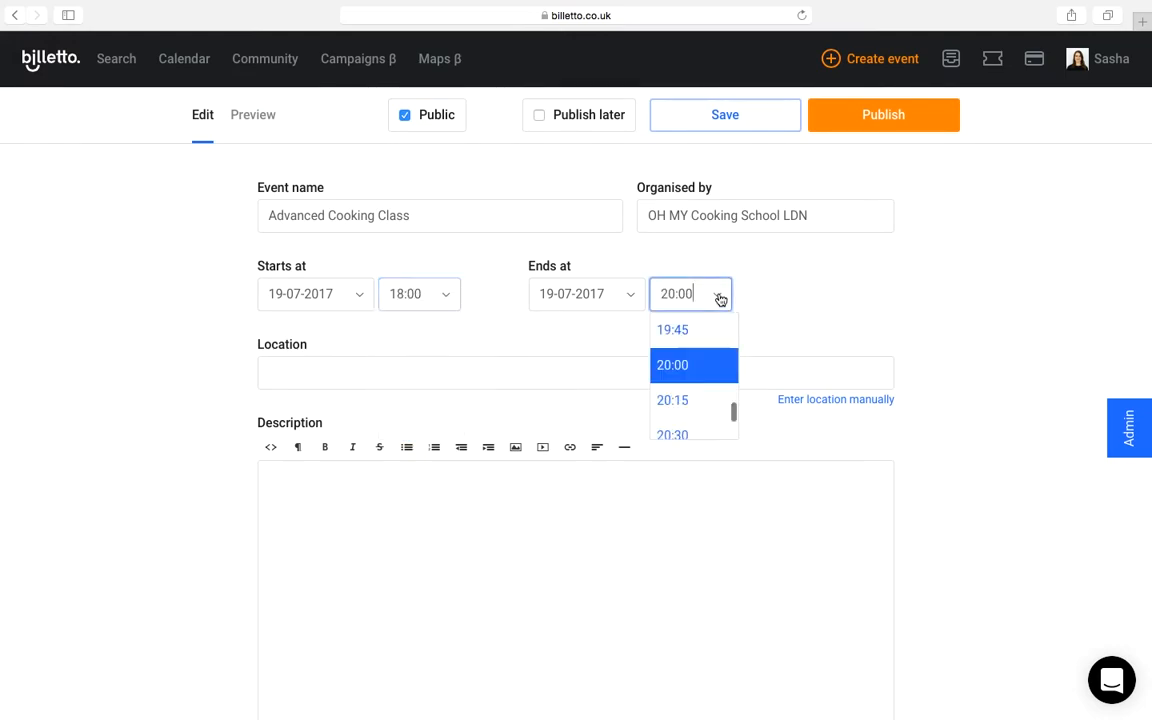
{"action": "scroll", "coordinate": [683, 412], "scroll_direction": "down", "scroll_amount": 2}
{"action": "scroll", "coordinate": [683, 412], "scroll_direction": "down", "scroll_amount": 1}
{"action": "left_click", "coordinate": [679, 404]}
{"action": "left_click", "coordinate": [489, 363]}
{"action": "type", "text": "Cooking School"}
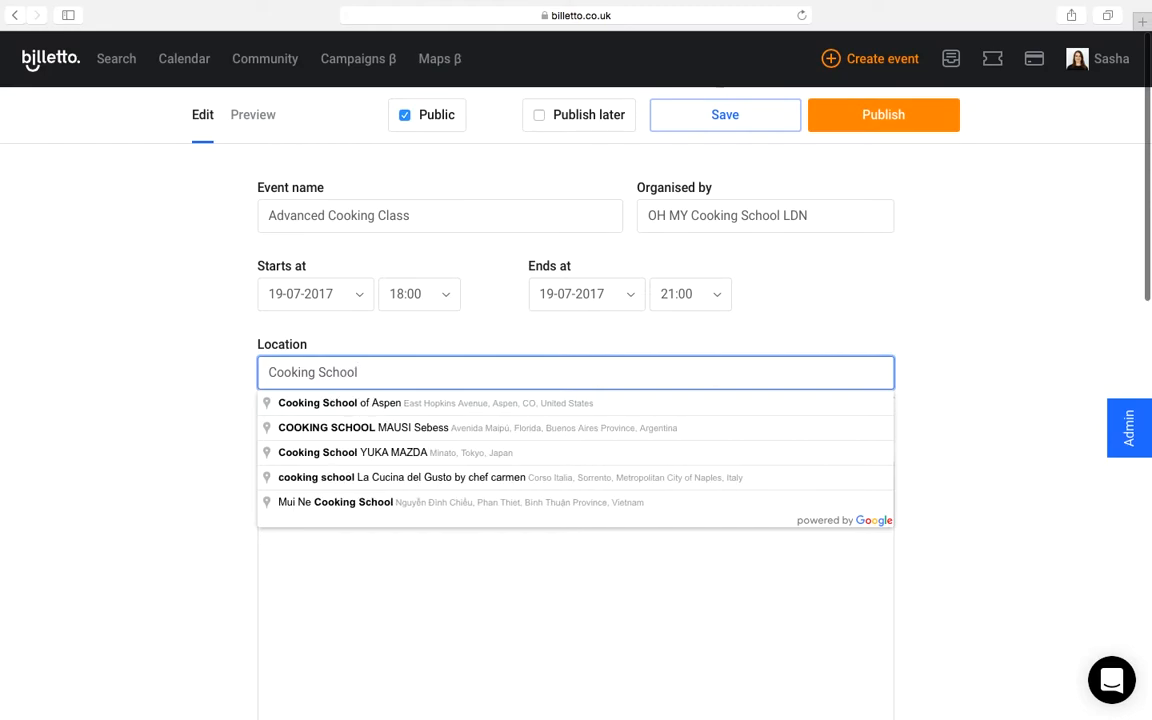
{"action": "key", "text": "super+a"}
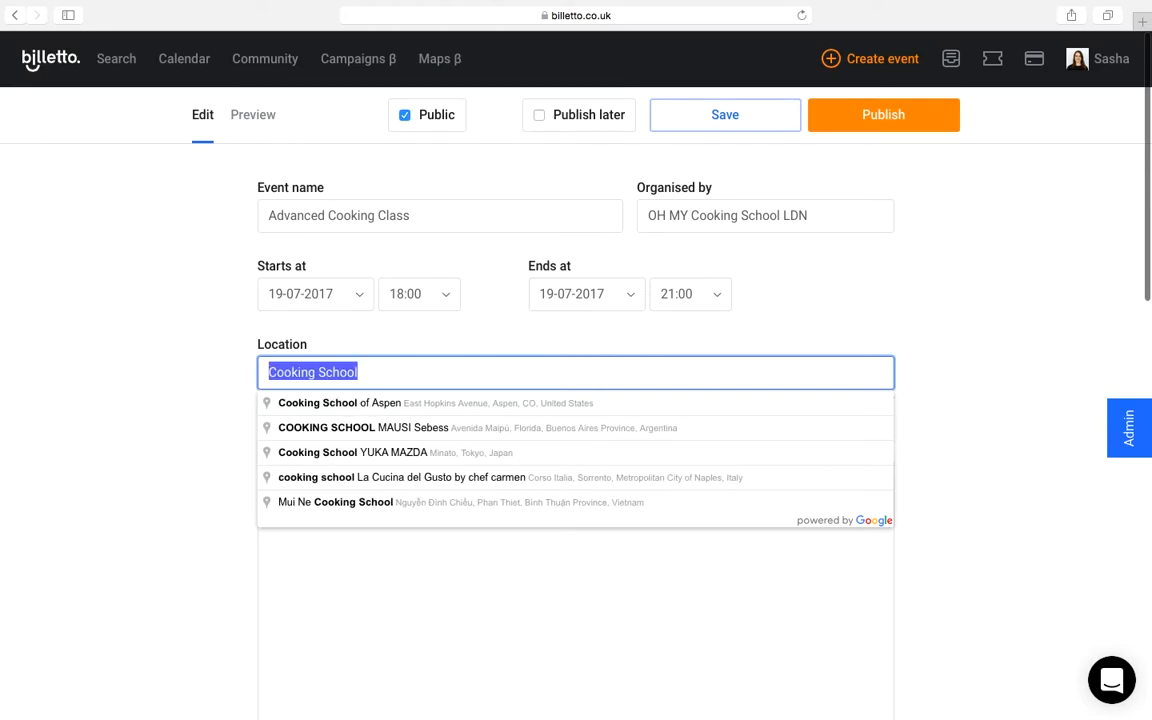
{"action": "key", "text": "BackSpace"}
{"action": "left_click", "coordinate": [937, 327]}
Step: Enter the location manually with the venue name "OH MY Cooking School" and fill in its street address, city and postcode
{"action": "left_click", "coordinate": [834, 401]}
{"action": "left_click", "coordinate": [366, 380]}
{"action": "type", "text": "OH MY Cooking School"}
{"action": "key", "text": "Tab"}
{"action": "type", "text": "some"}
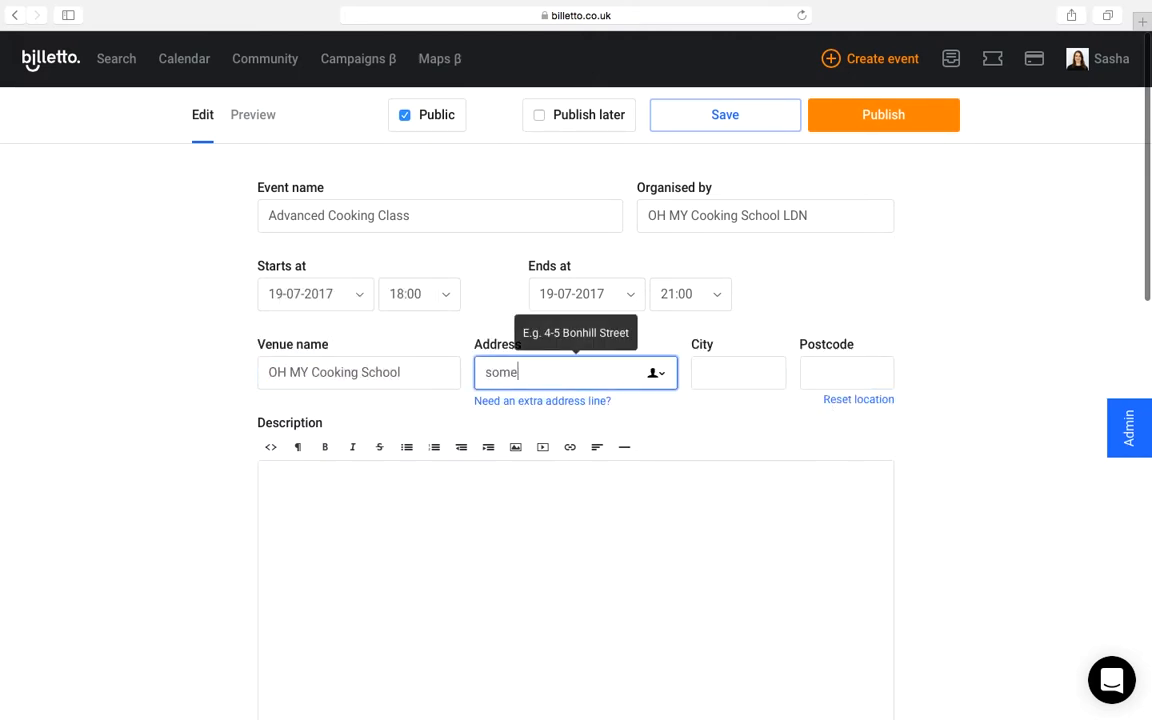
{"action": "key", "text": "Tab"}
{"action": "type", "text": "some"}
{"action": "key", "text": "Tab"}
{"action": "type", "text": "NN6 YY7"}
Step: Write the description "Welcome all! This is going to be a another great class." and insert a horizontal line below it
{"action": "left_click", "coordinate": [735, 553]}
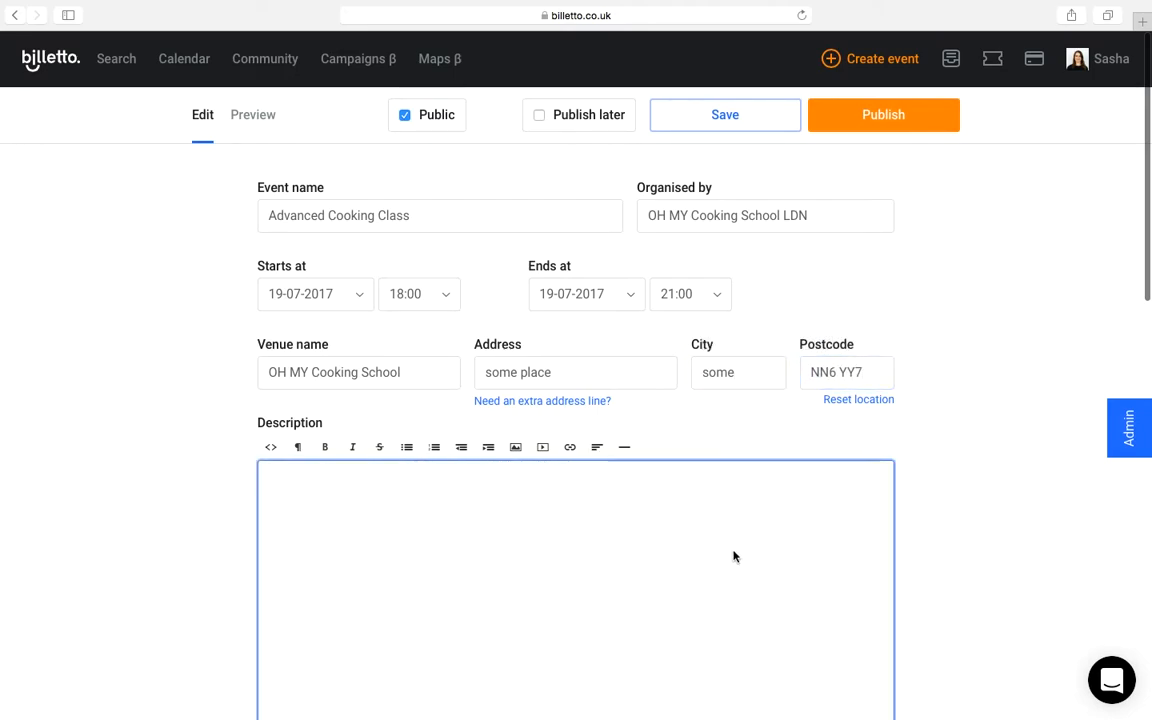
{"action": "scroll", "coordinate": [966, 282], "scroll_direction": "down", "scroll_amount": 1}
{"action": "scroll", "coordinate": [966, 282], "scroll_direction": "down", "scroll_amount": 4}
{"action": "type", "text": "Welcom"}
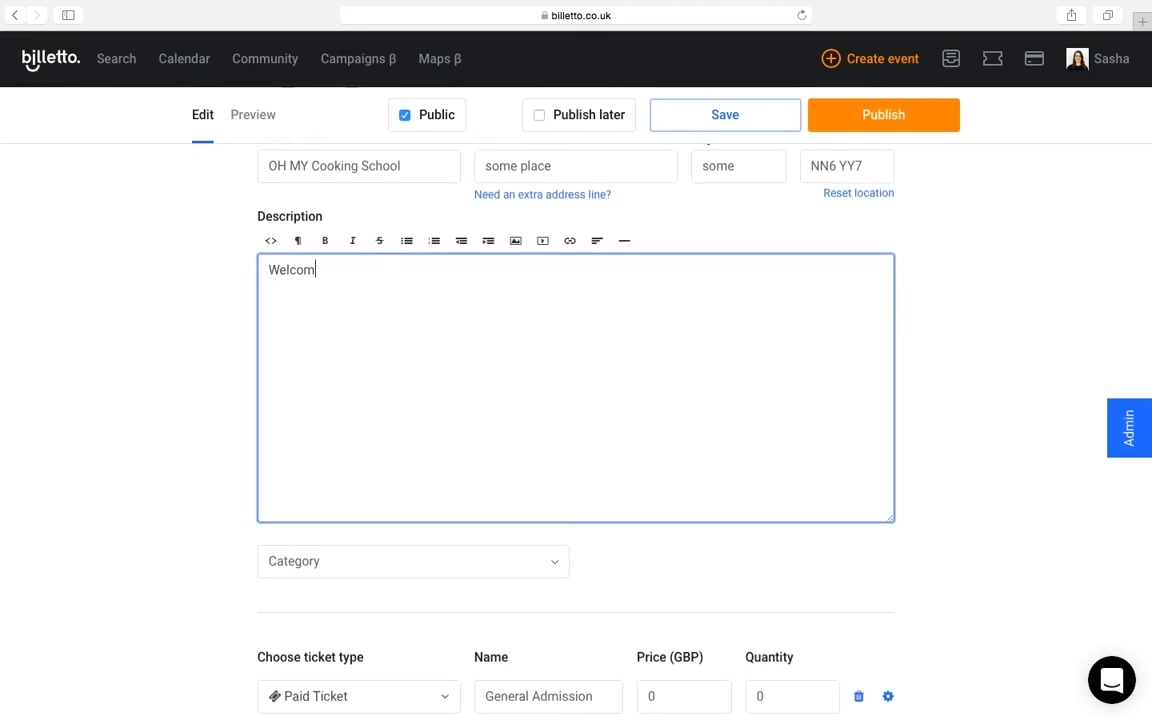
{"action": "type", "text": "e all! This is going to be a another great class."}
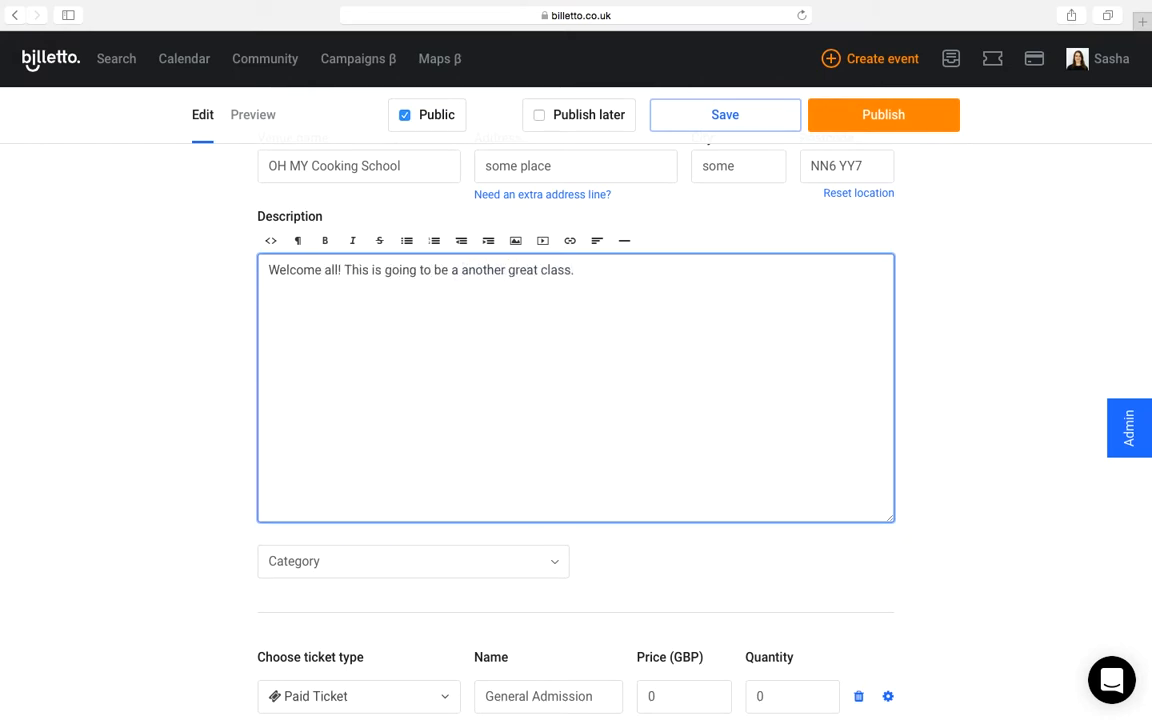
{"action": "left_click", "coordinate": [624, 240]}
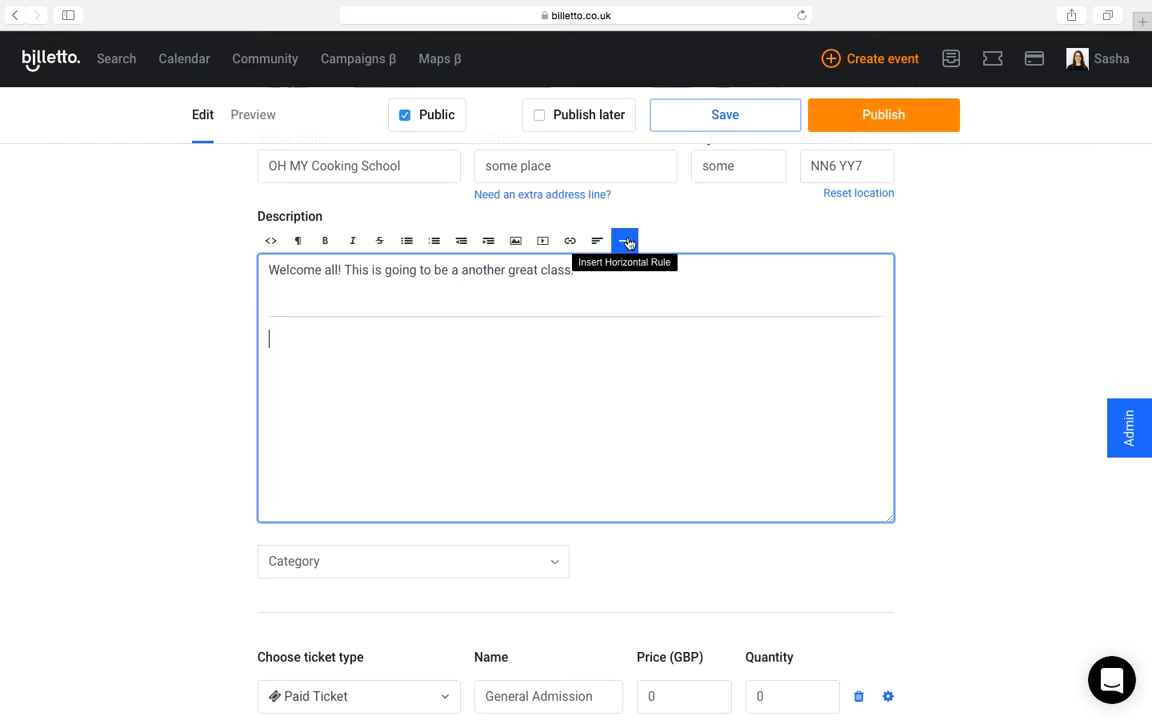
{"action": "left_click", "coordinate": [270, 241]}
{"action": "left_click", "coordinate": [271, 247]}
{"action": "left_click", "coordinate": [298, 240]}
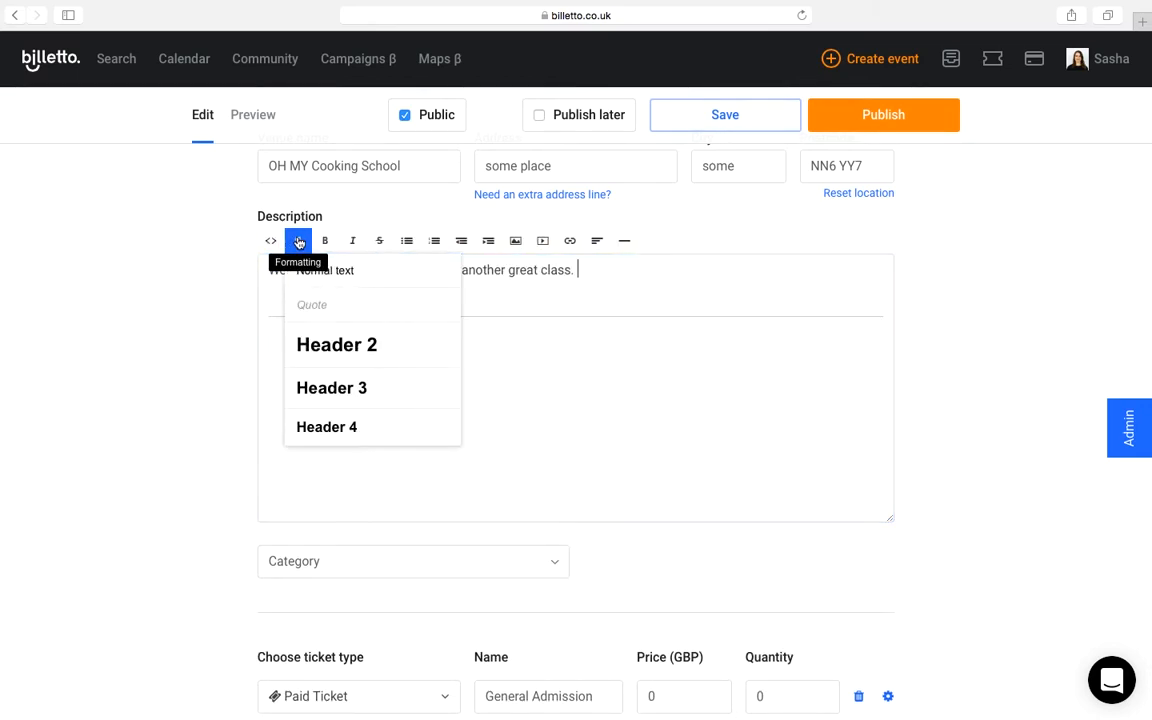
{"action": "scroll", "coordinate": [358, 345], "scroll_direction": "down", "scroll_amount": 1}
{"action": "scroll", "coordinate": [360, 352], "scroll_direction": "up", "scroll_amount": 1}
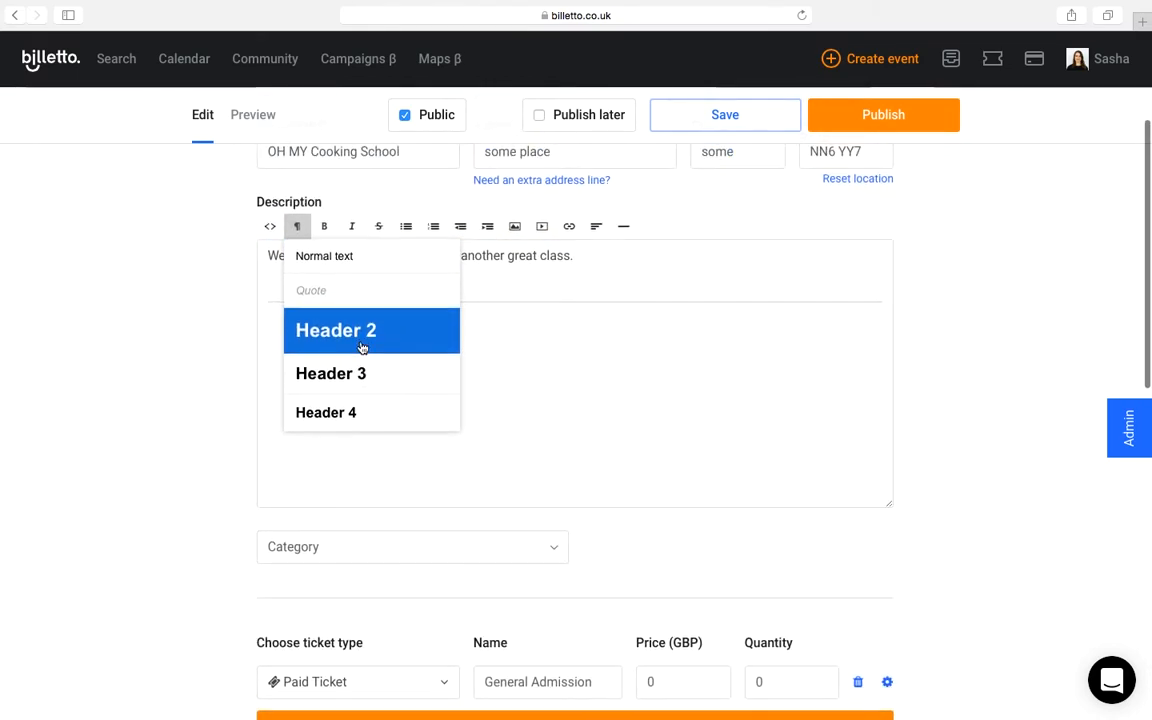
{"action": "left_click", "coordinate": [539, 267]}
Step: Format the welcome sentence in the description as Header 3
{"action": "triple_click", "coordinate": [512, 259]}
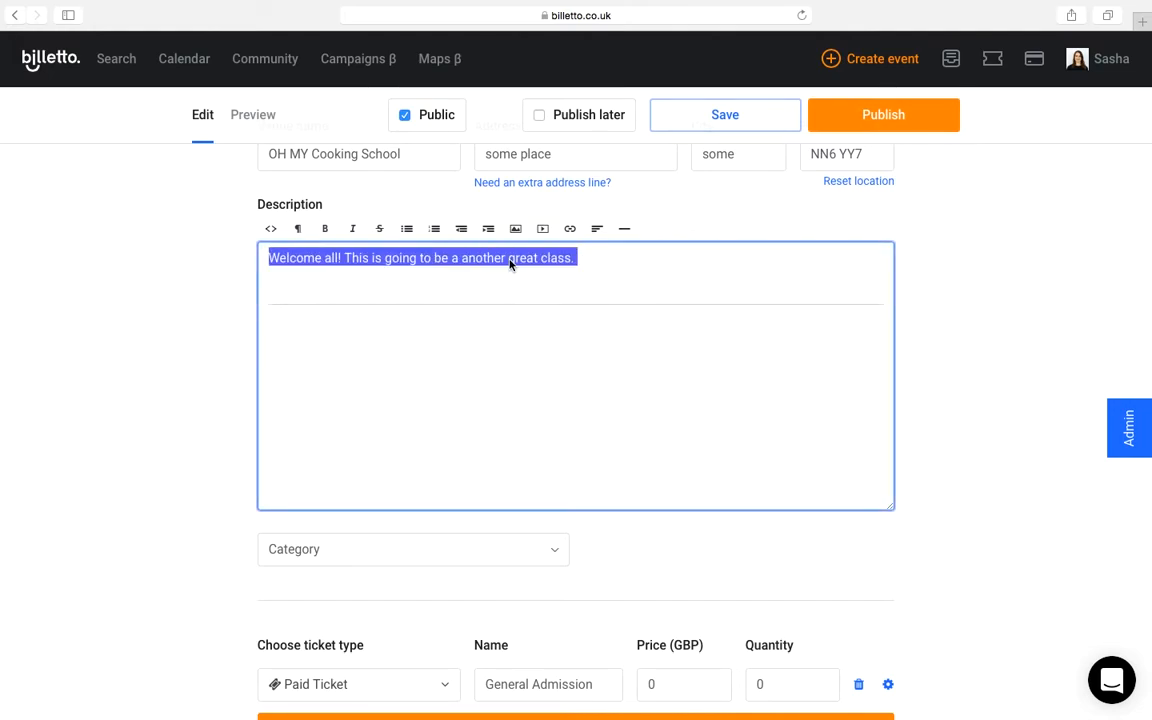
{"action": "left_click", "coordinate": [298, 230]}
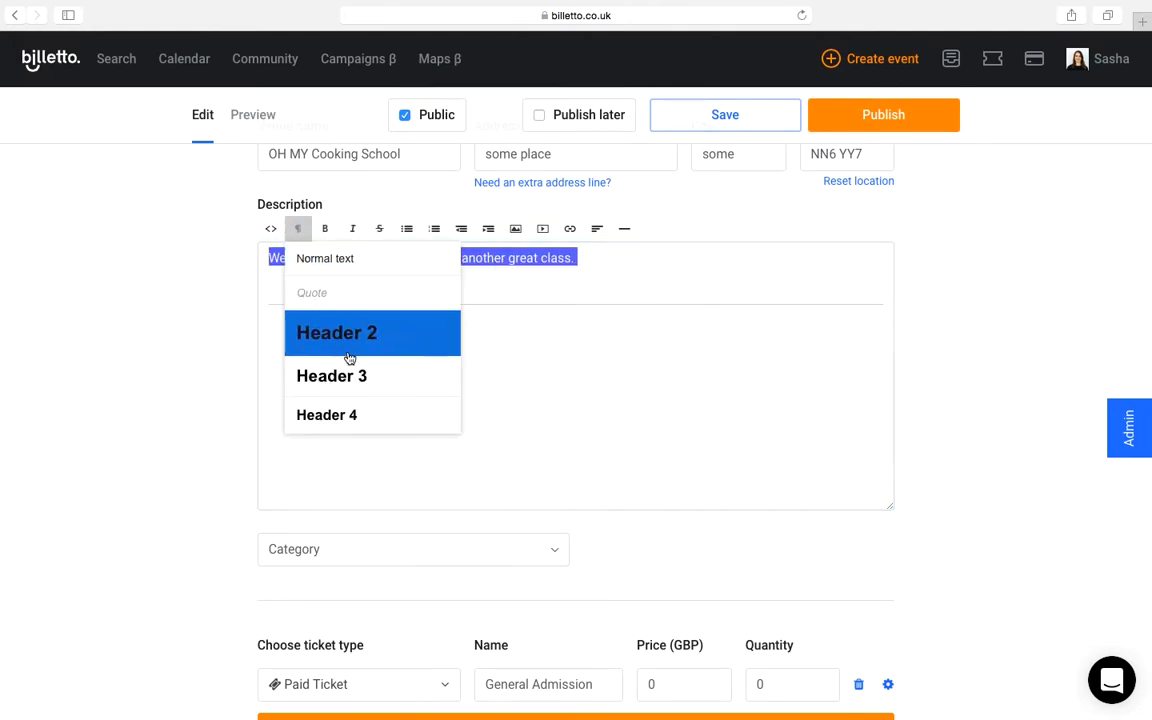
{"action": "left_click", "coordinate": [350, 375]}
Step: Insert the picture of the egg dish with fork and knife below the horizontal line in the description
{"action": "left_click", "coordinate": [386, 365]}
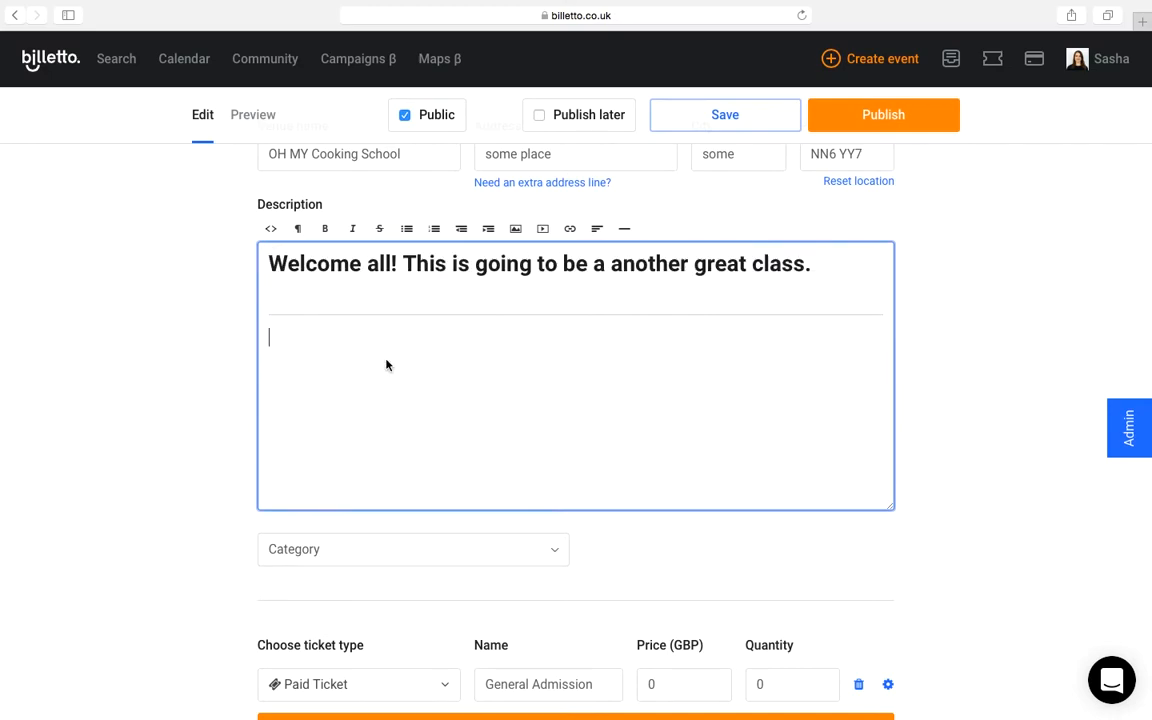
{"action": "left_click", "coordinate": [515, 229]}
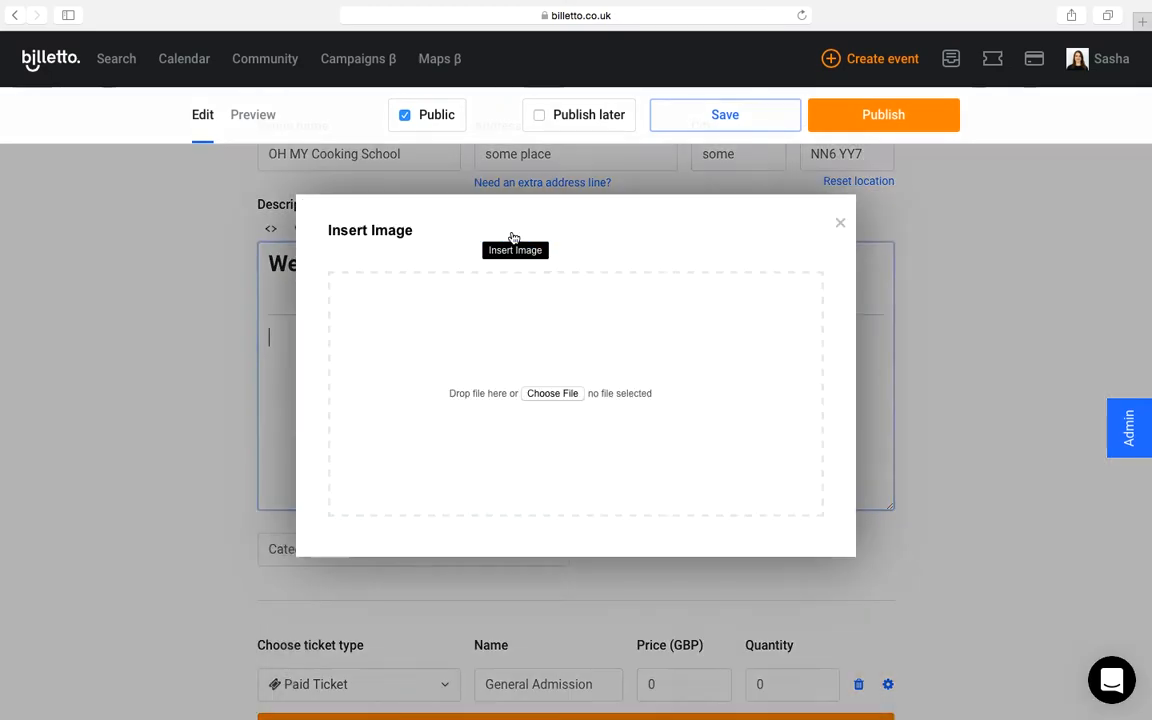
{"action": "left_click", "coordinate": [540, 394]}
{"action": "double_click", "coordinate": [481, 112]}
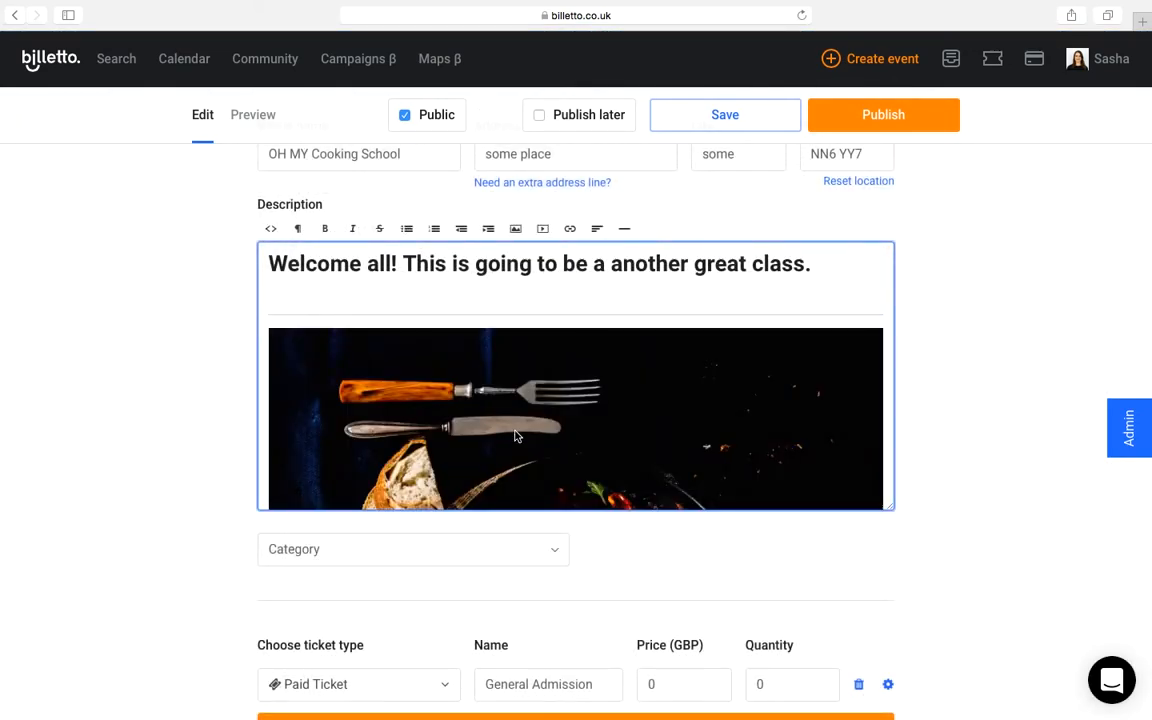
Step: Add the bold line "This great dish" above the picture in the description
{"action": "scroll", "coordinate": [478, 378], "scroll_direction": "down", "scroll_amount": 5}
{"action": "scroll", "coordinate": [455, 383], "scroll_direction": "up", "scroll_amount": 4}
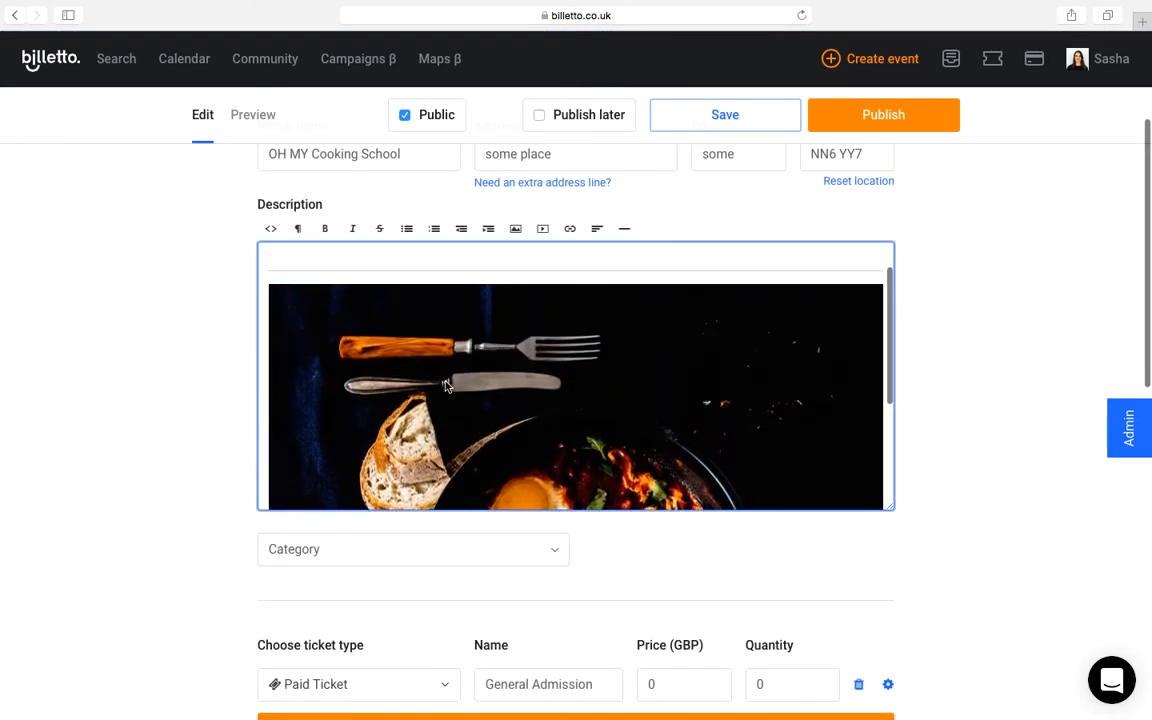
{"action": "scroll", "coordinate": [455, 383], "scroll_direction": "up", "scroll_amount": 3}
{"action": "type", "text": "This"}
{"action": "left_click_drag", "start_coordinate": [354, 374], "coordinate": [268, 374]}
{"action": "left_click", "coordinate": [325, 230]}
Step: Add the italic line "Or if you're in for another treat:" under the first picture and insert the lemon cake picture below it
{"action": "left_click", "coordinate": [419, 378]}
{"action": "scroll", "coordinate": [419, 378], "scroll_direction": "down", "scroll_amount": 5}
{"action": "left_click", "coordinate": [515, 234]}
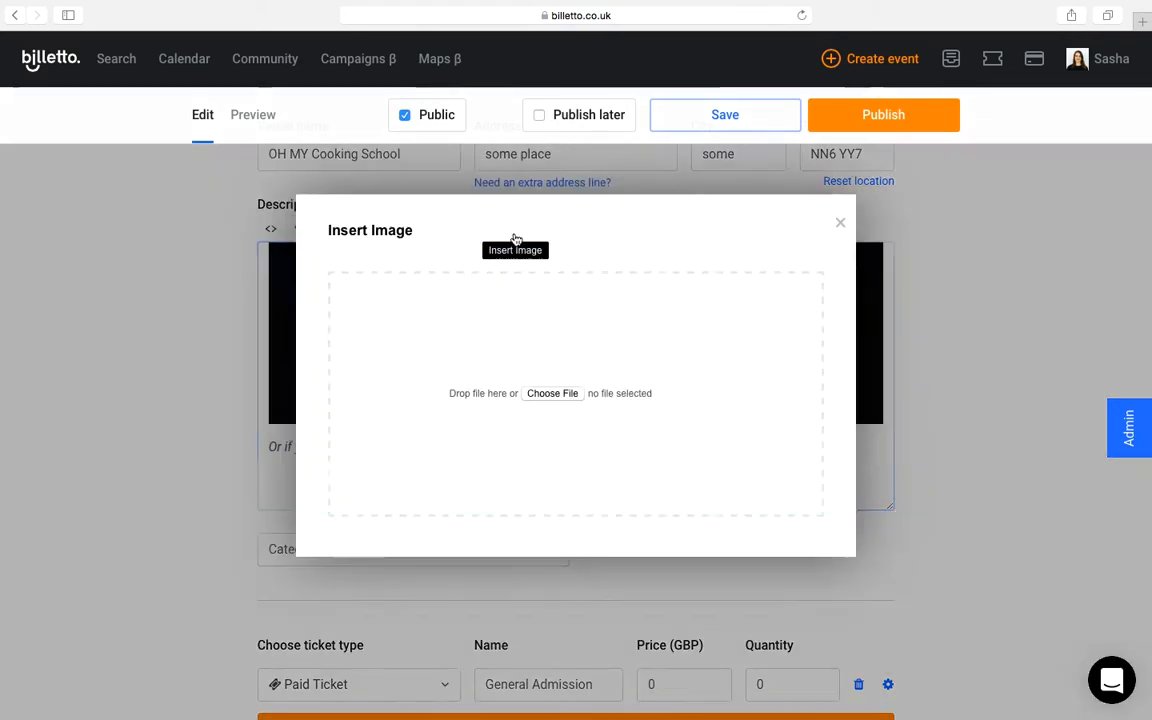
{"action": "left_click", "coordinate": [552, 393]}
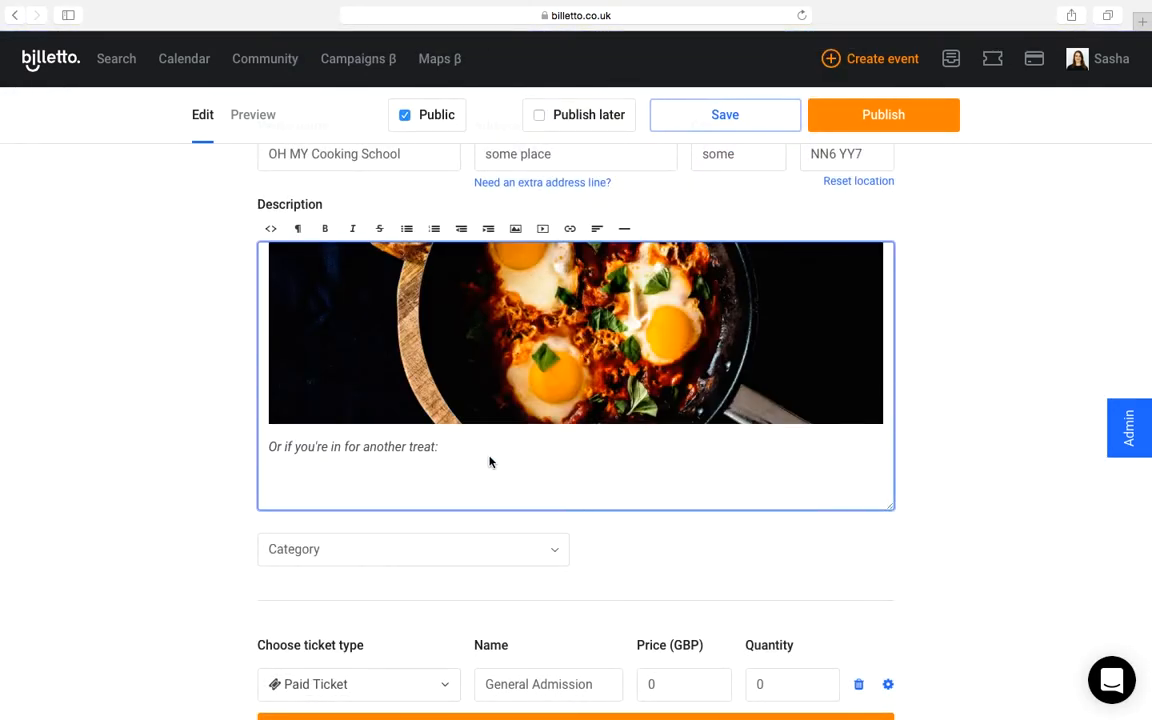
Step: Add the lines "Facebook link" and "Twitter link" at the end of the description, below the second picture
{"action": "scroll", "coordinate": [489, 461], "scroll_direction": "up", "scroll_amount": 15}
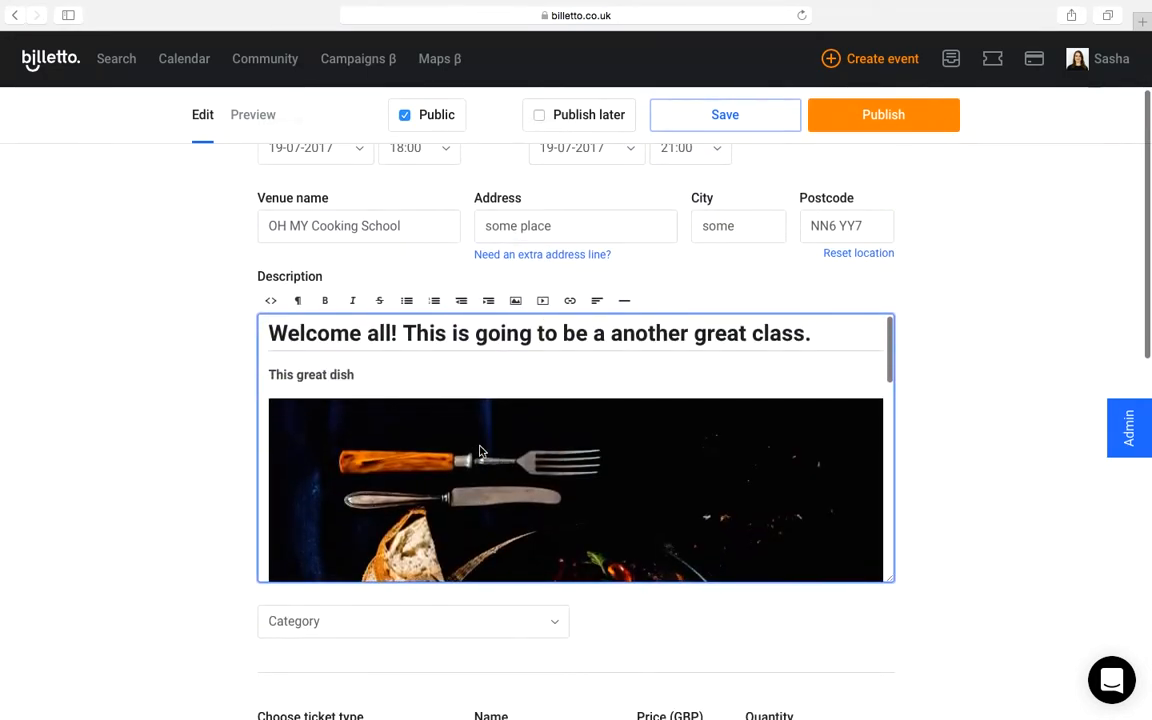
{"action": "scroll", "coordinate": [480, 452], "scroll_direction": "down", "scroll_amount": 10}
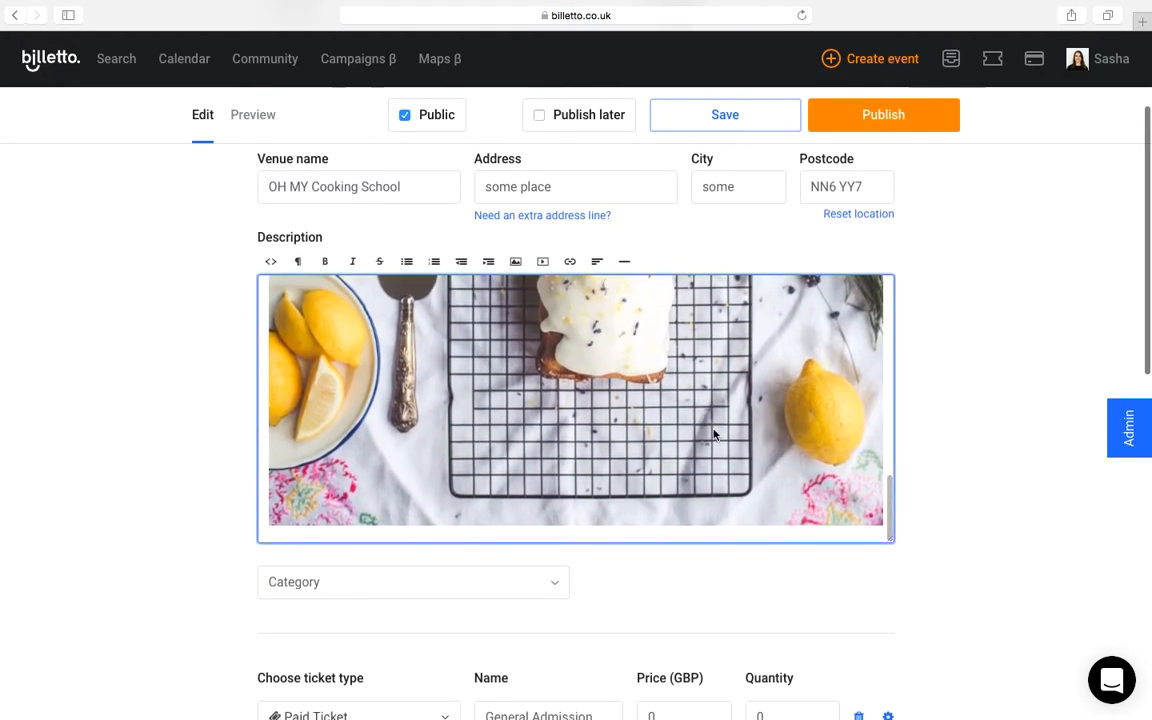
{"action": "left_click", "coordinate": [886, 441]}
{"action": "key", "text": "Return"}
{"action": "key", "text": "Return"}
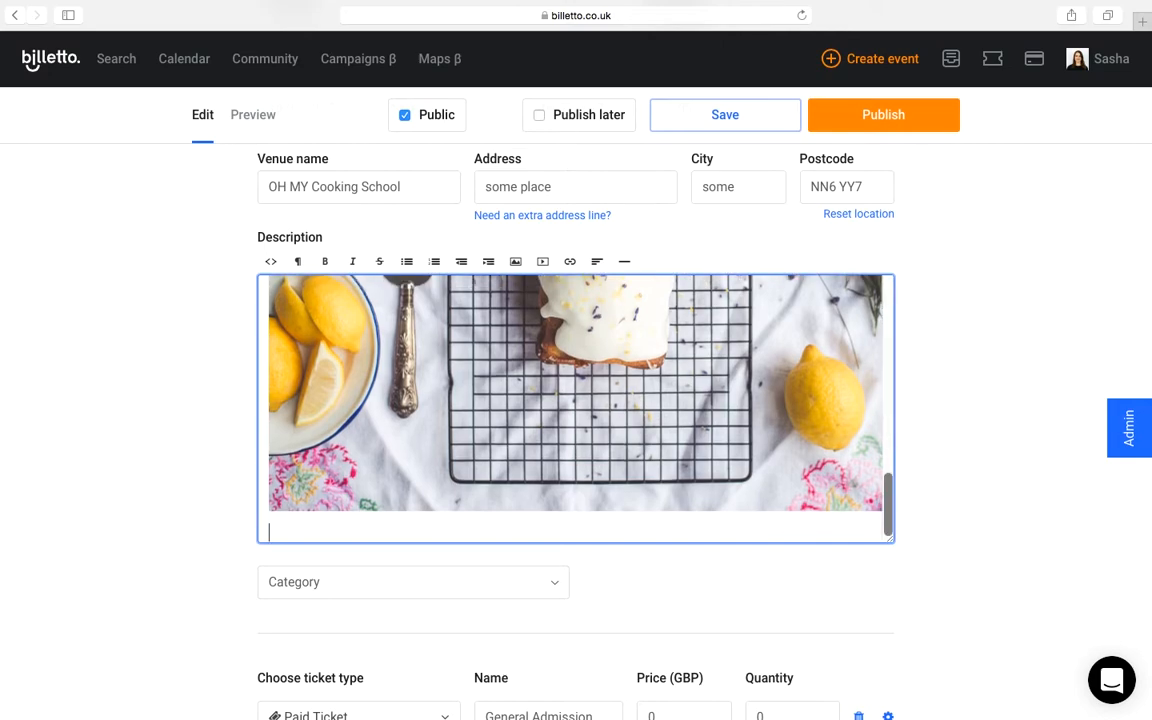
{"action": "type", "text": "Facebook link"}
{"action": "key", "text": "Return"}
{"action": "type", "text": "Twitter link"}
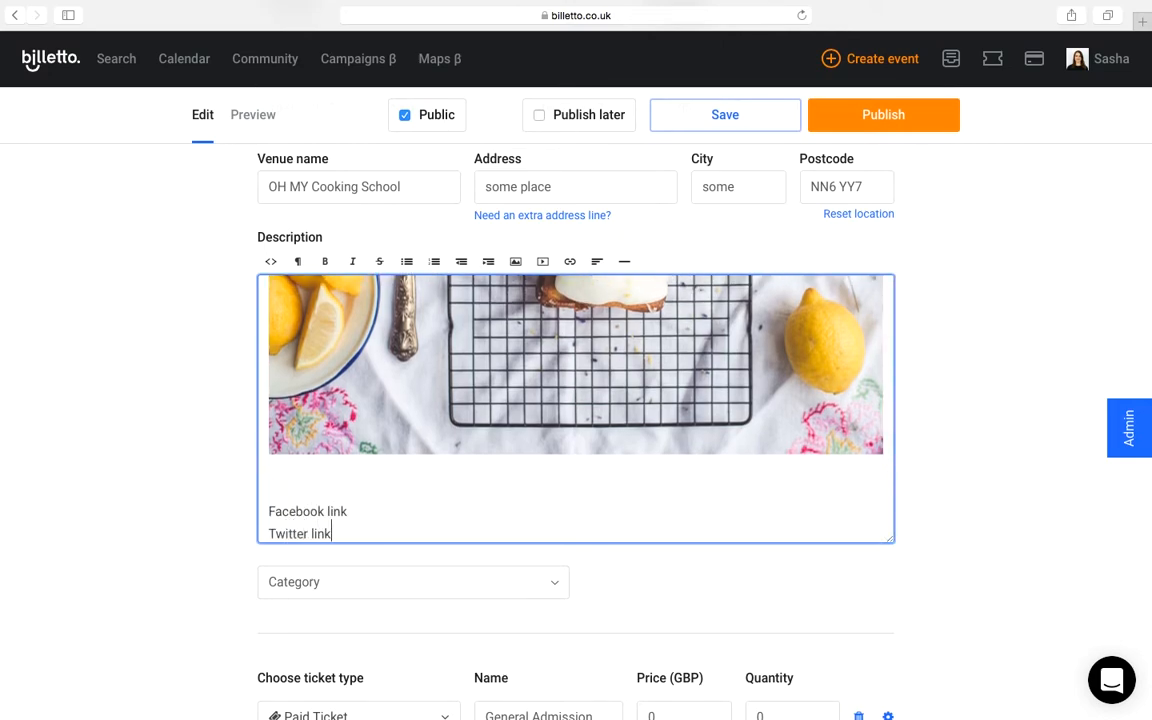
Step: Turn the "Twitter link" text into a hyperlink to twitter.com/ohmycookingschool.
{"action": "key", "text": "shift+Home"}
{"action": "left_click", "coordinate": [570, 261]}
{"action": "type", "text": "twitter.com/ohmycookingschool.."}
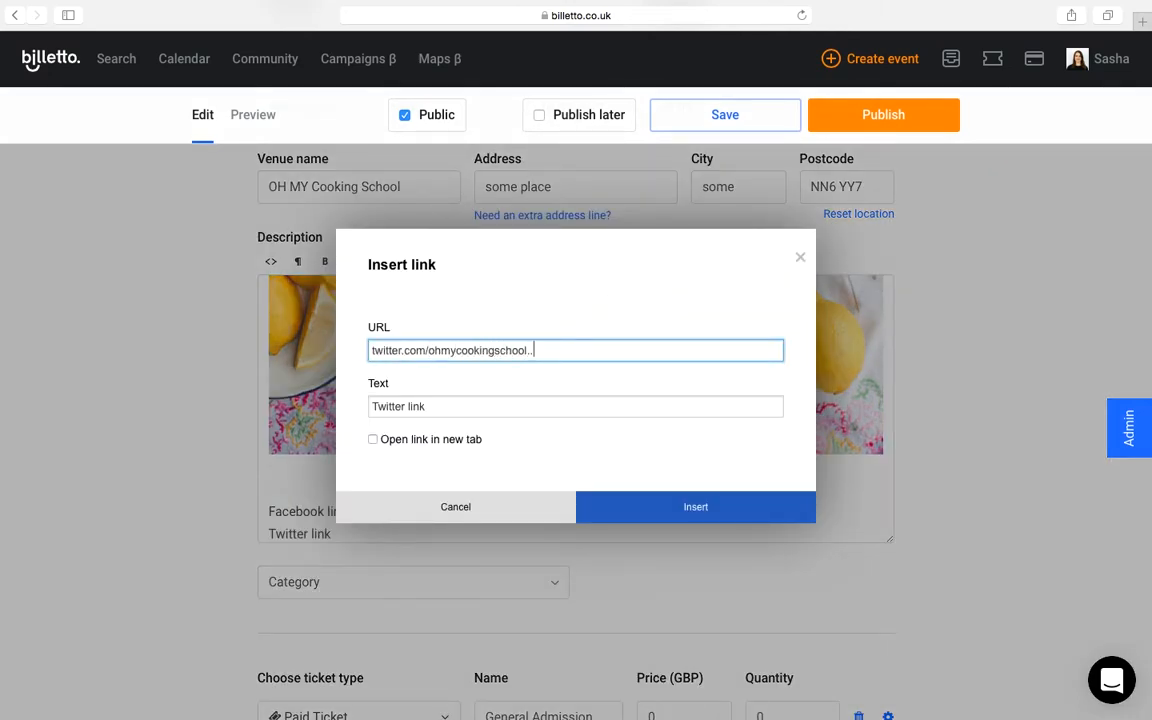
{"action": "left_click", "coordinate": [580, 507]}
Step: Set the event's category to Food
{"action": "scroll", "coordinate": [200, 496], "scroll_direction": "down", "scroll_amount": 5}
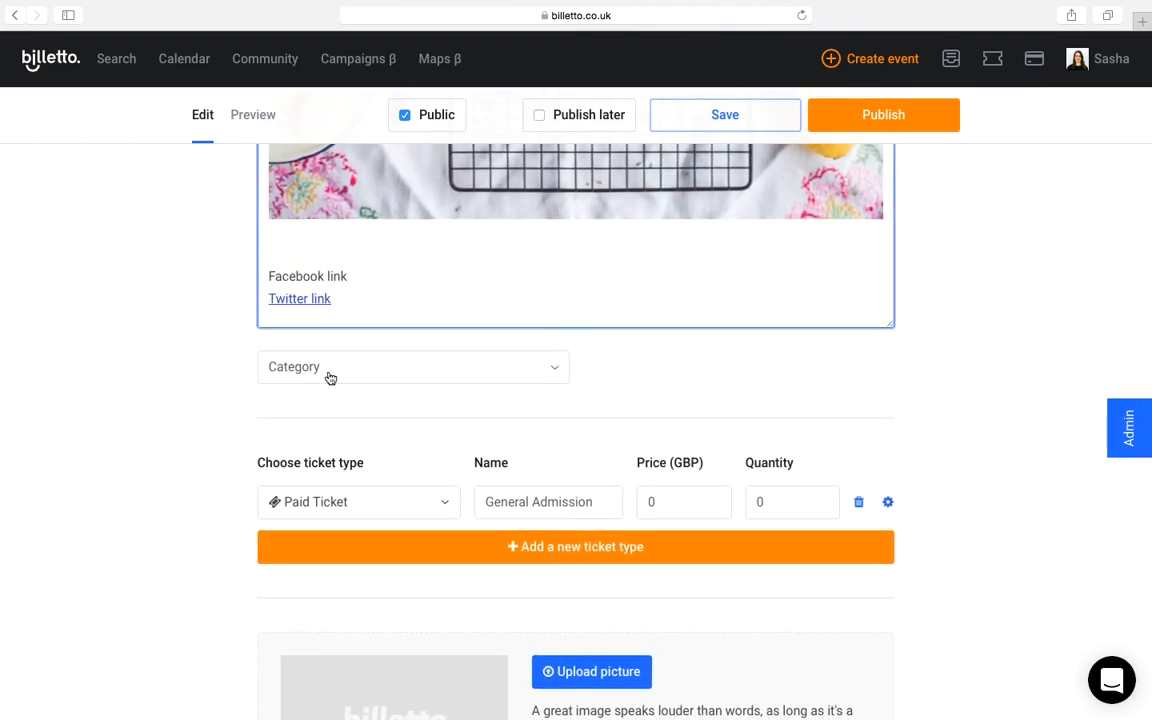
{"action": "left_click", "coordinate": [388, 370]}
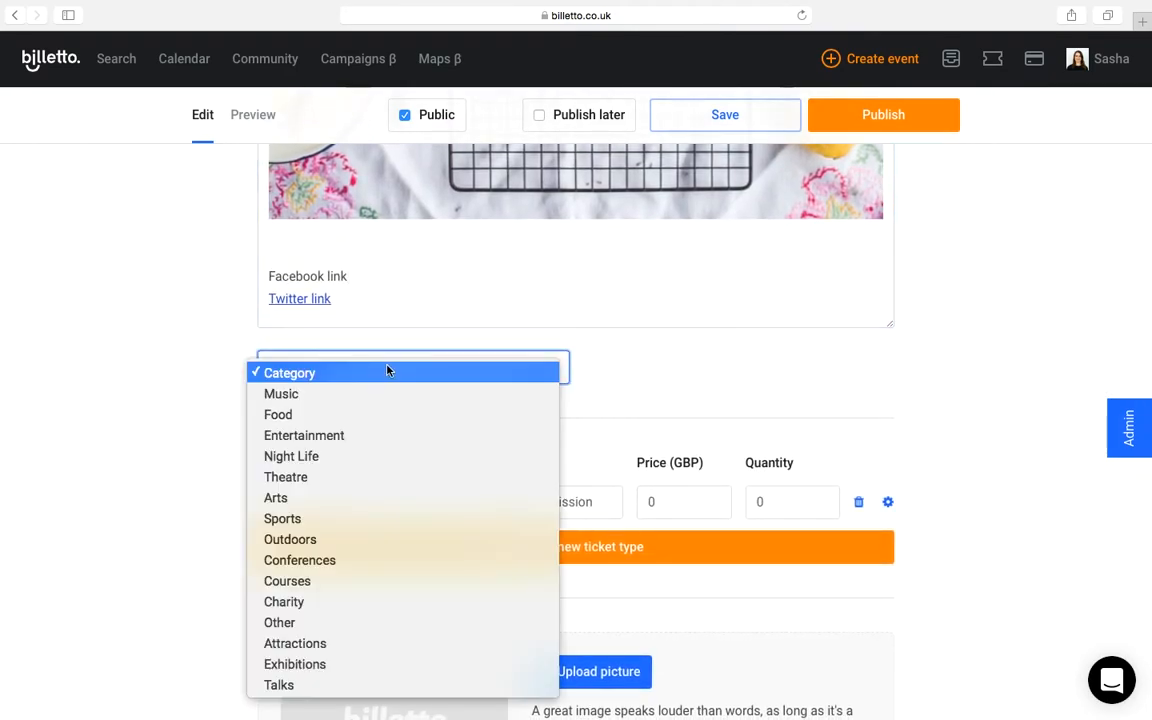
{"action": "left_click", "coordinate": [382, 415]}
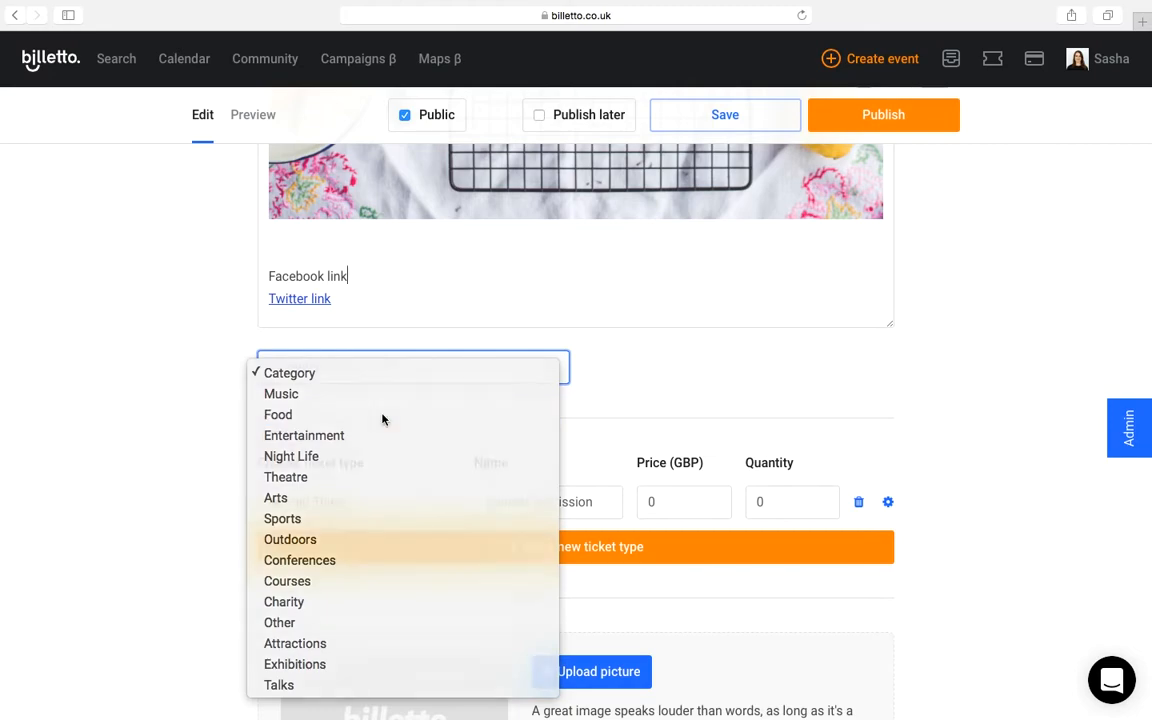
{"action": "left_click", "coordinate": [680, 386]}
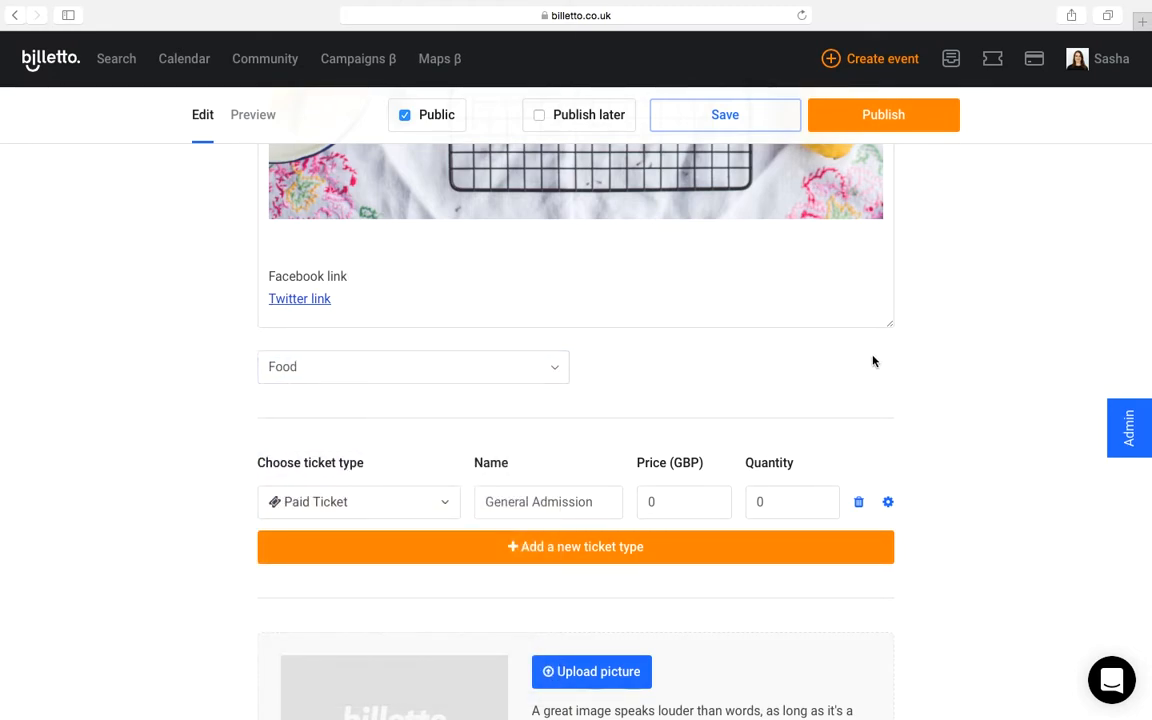
Step: Examine the descriptions of the available ticket types, from Paid Ticket through Box Office Collection
{"action": "scroll", "coordinate": [874, 360], "scroll_direction": "down", "scroll_amount": 3}
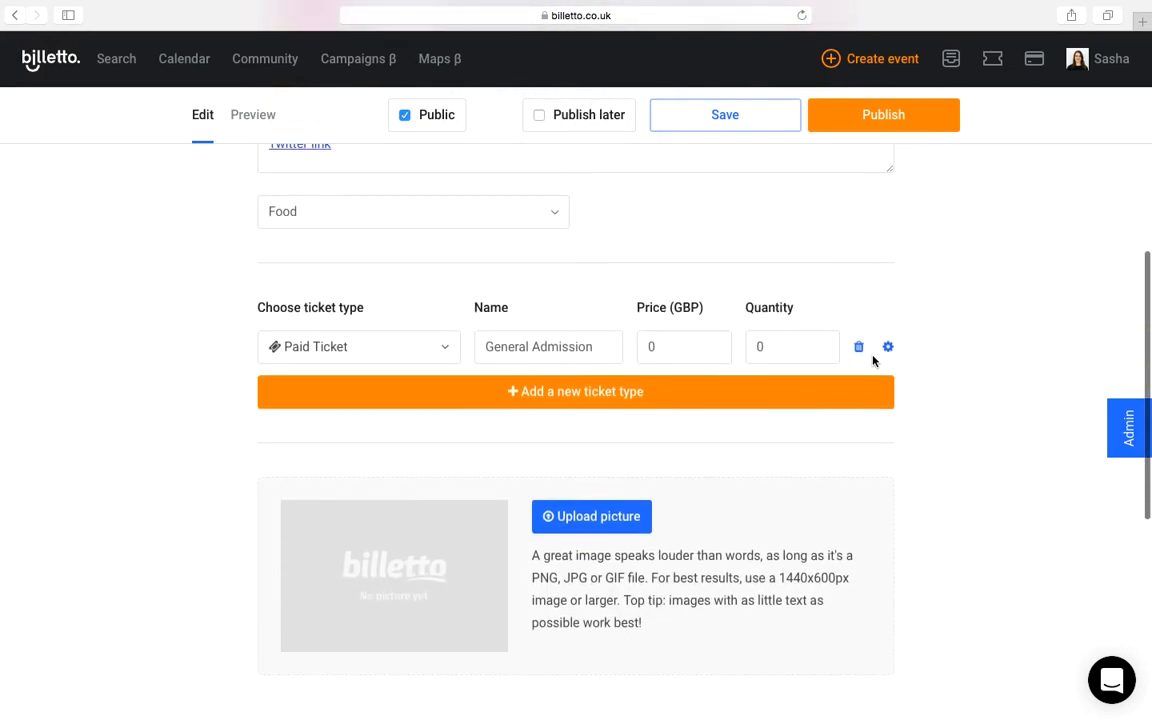
{"action": "left_click", "coordinate": [408, 355]}
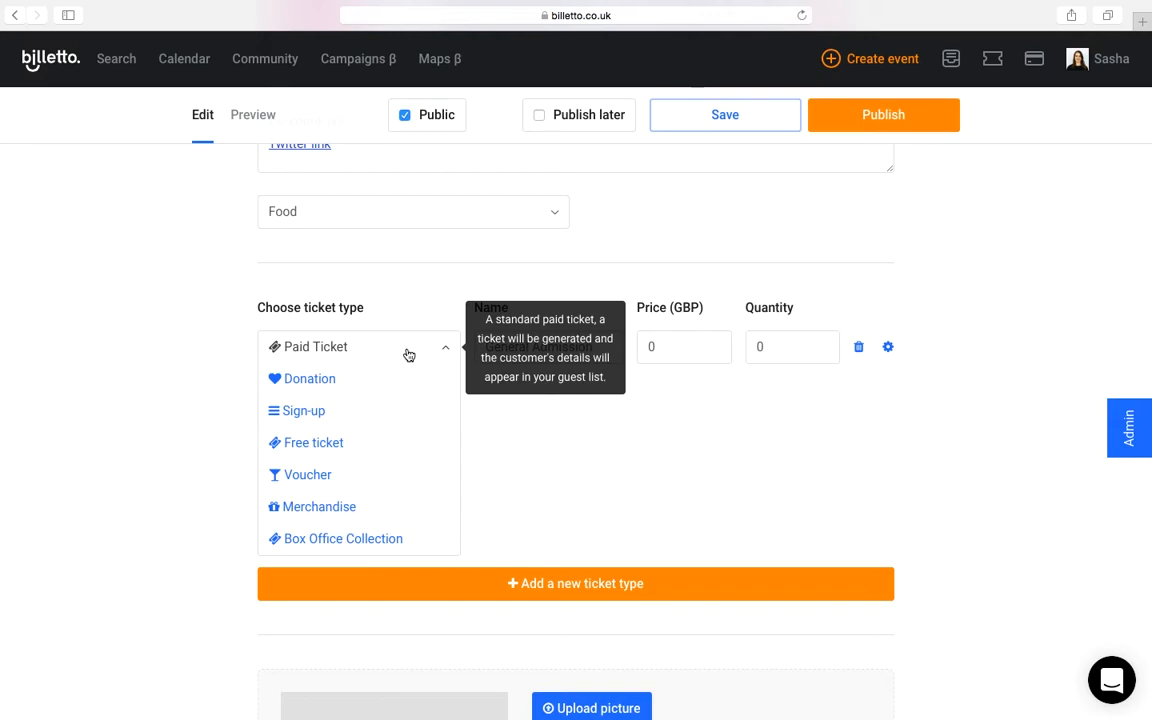
{"action": "mouse_move", "coordinate": [384, 394]}
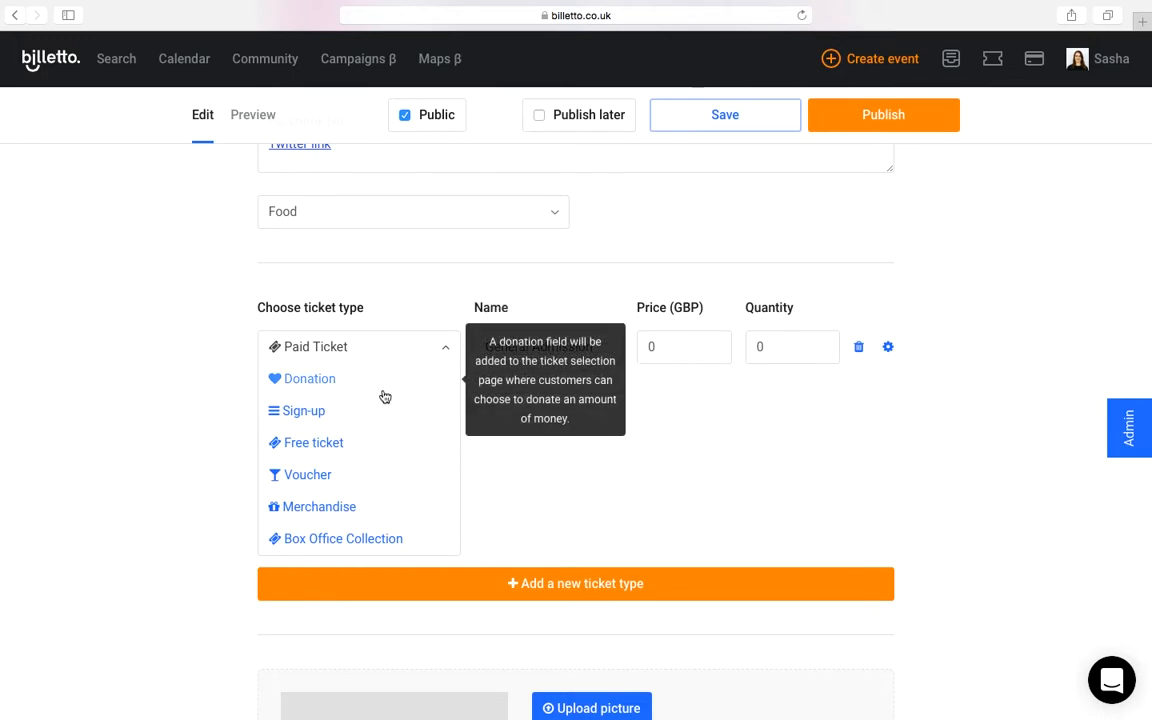
{"action": "mouse_move", "coordinate": [381, 425]}
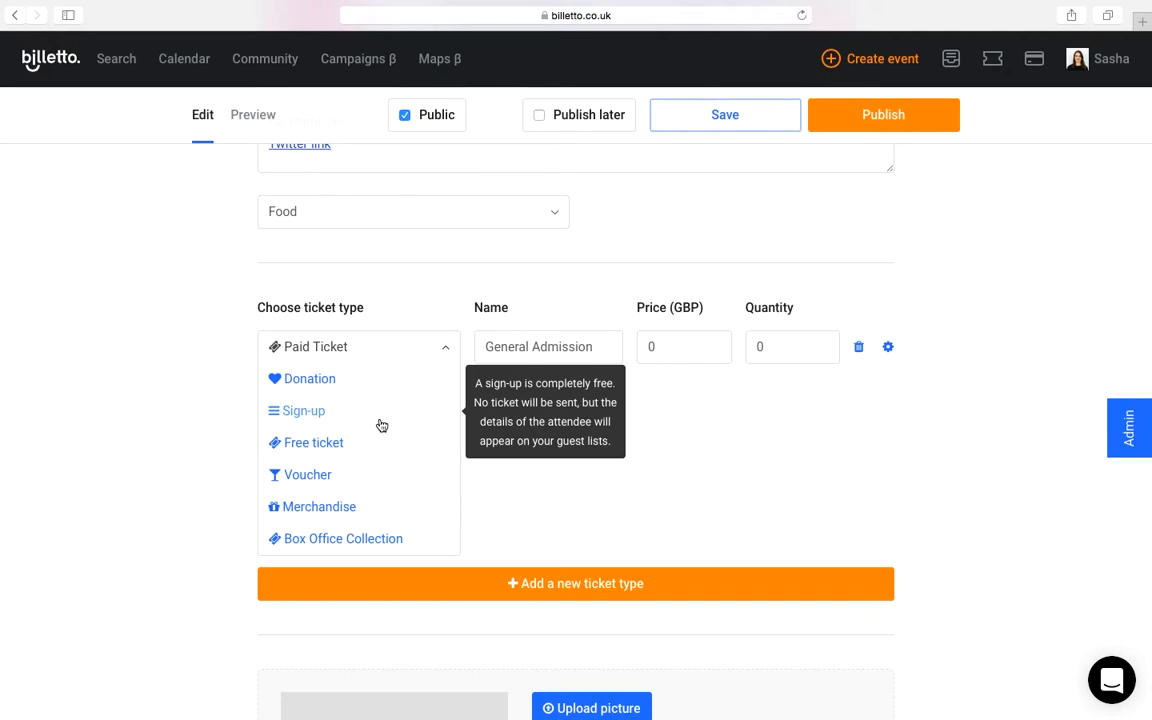
{"action": "mouse_move", "coordinate": [387, 458]}
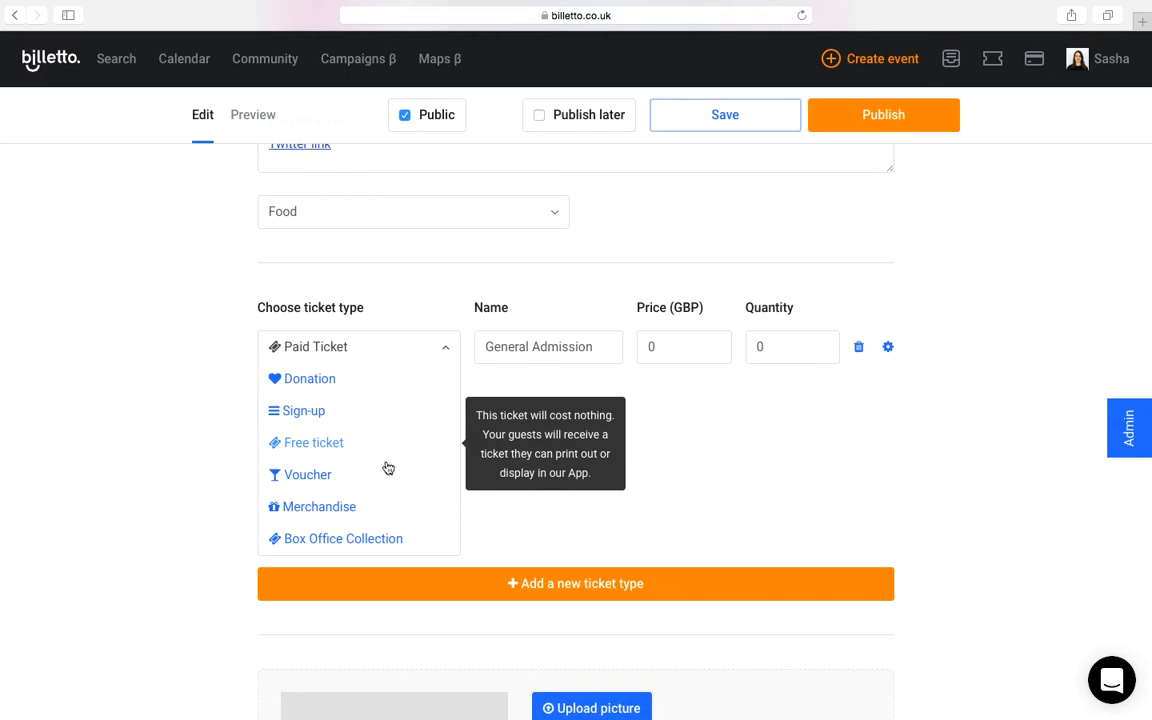
{"action": "mouse_move", "coordinate": [389, 482]}
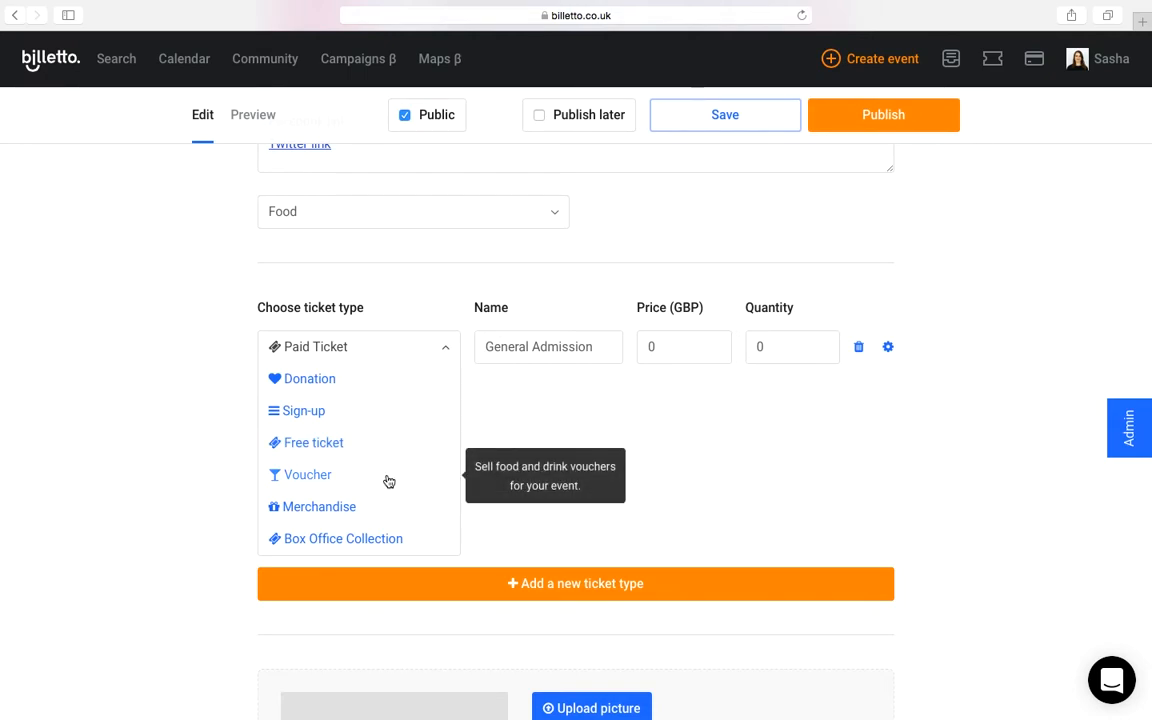
{"action": "mouse_move", "coordinate": [398, 511]}
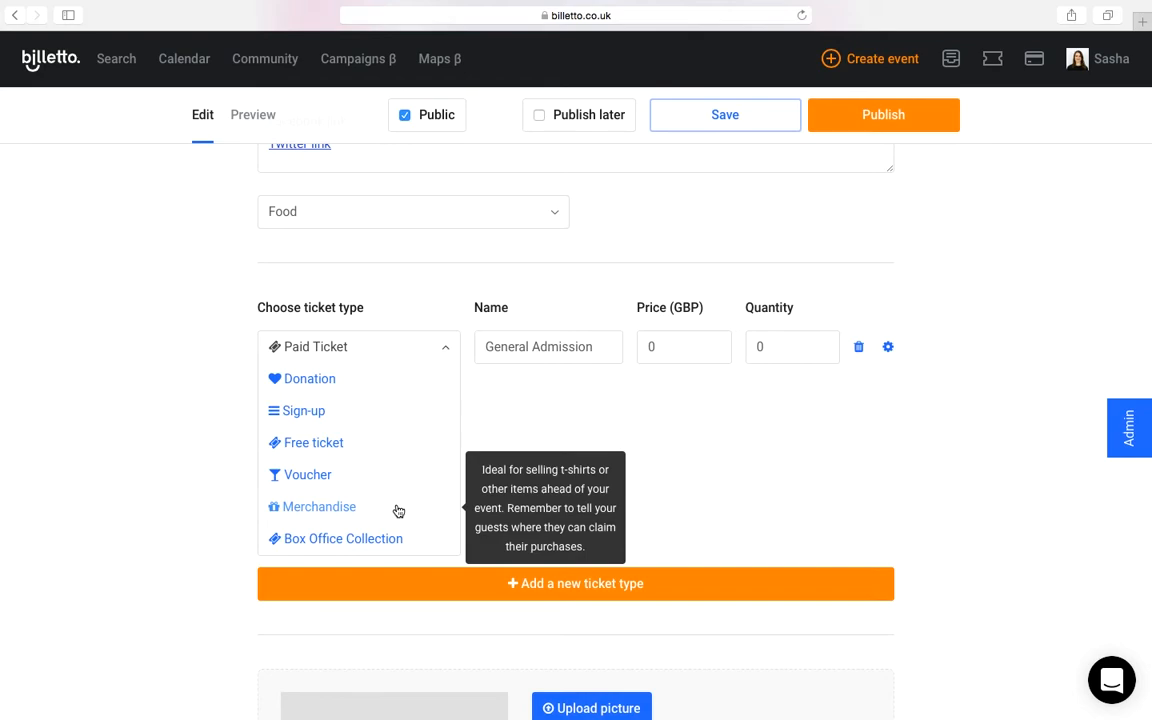
{"action": "mouse_move", "coordinate": [404, 540]}
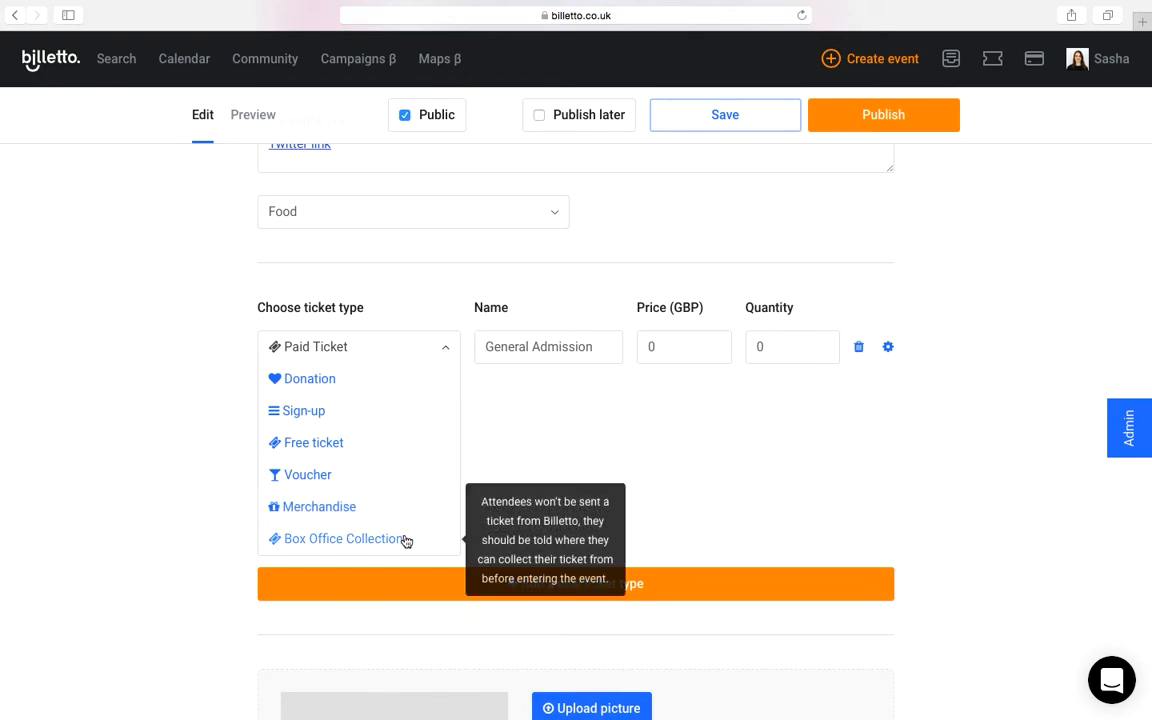
Step: Name the paid ticket "Class fee" and set its price to 100 GBP and its quantity to 25
{"action": "left_click", "coordinate": [563, 344]}
{"action": "triple_click", "coordinate": [530, 352]}
{"action": "type", "text": "Class fee"}
{"action": "left_click", "coordinate": [673, 342]}
{"action": "type", "text": "100"}
{"action": "key", "text": "Tab"}
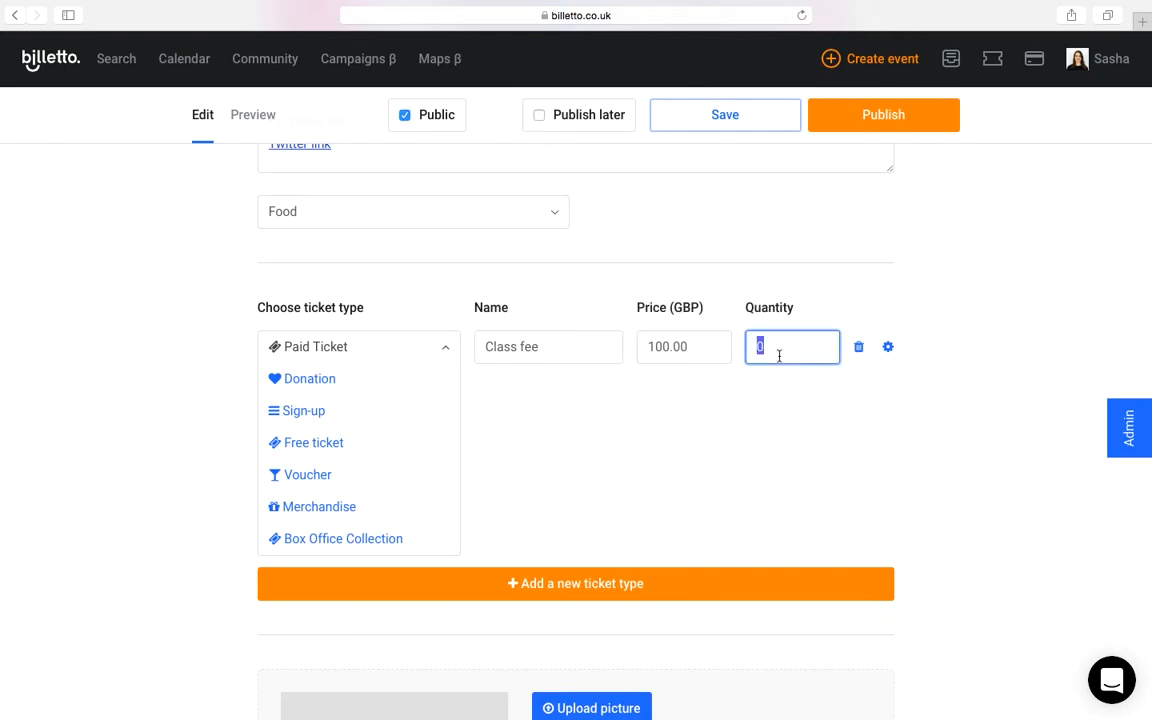
{"action": "left_click", "coordinate": [368, 357]}
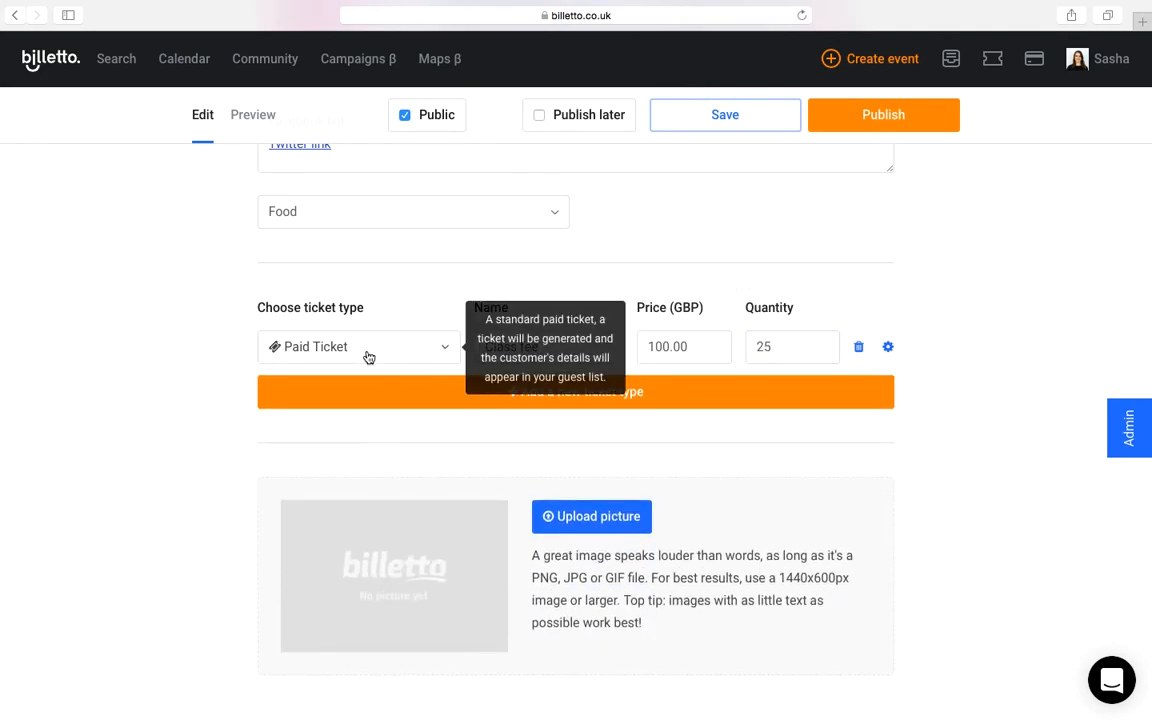
Step: Add a second ticket type as a Free ticket named "Prior students" with a quantity of 20
{"action": "left_click", "coordinate": [452, 401]}
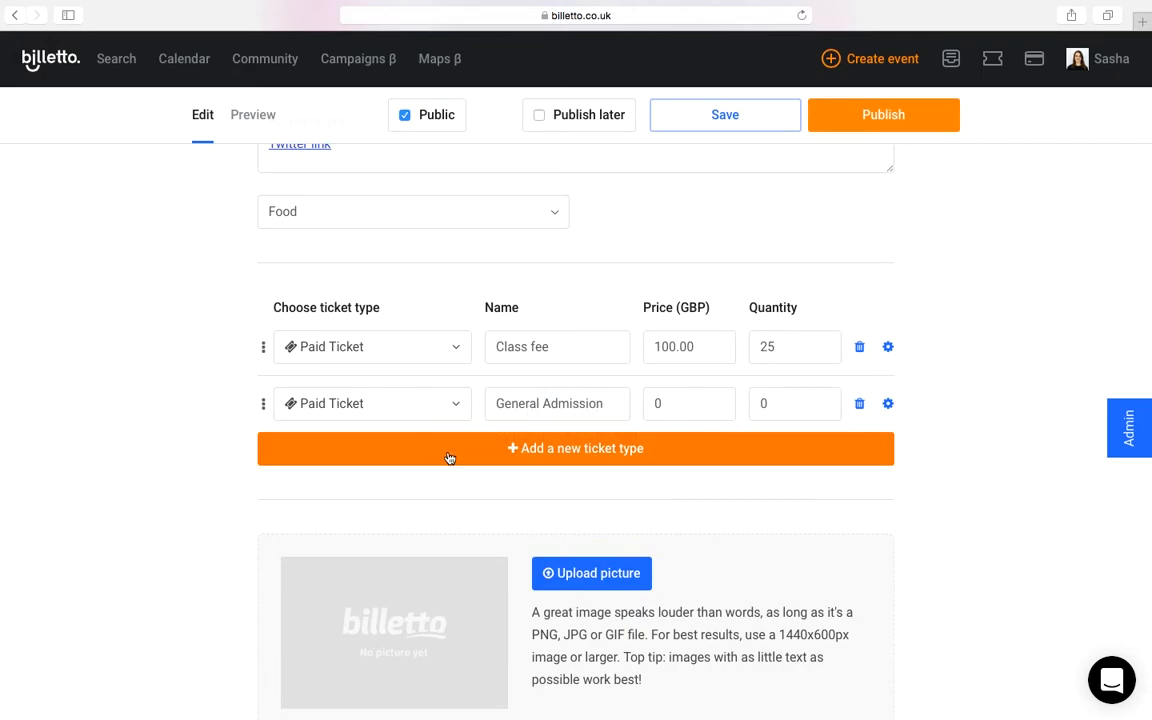
{"action": "left_click", "coordinate": [457, 404]}
{"action": "left_click", "coordinate": [329, 499]}
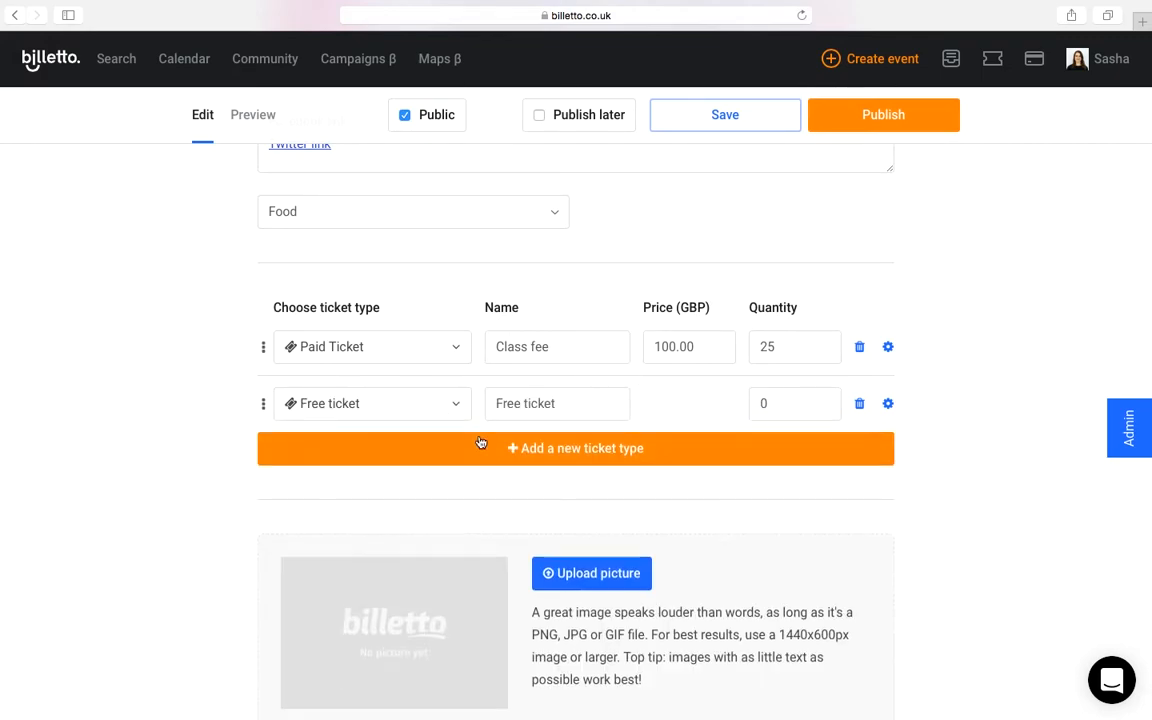
{"action": "triple_click", "coordinate": [522, 404]}
{"action": "type", "text": "Stude"}
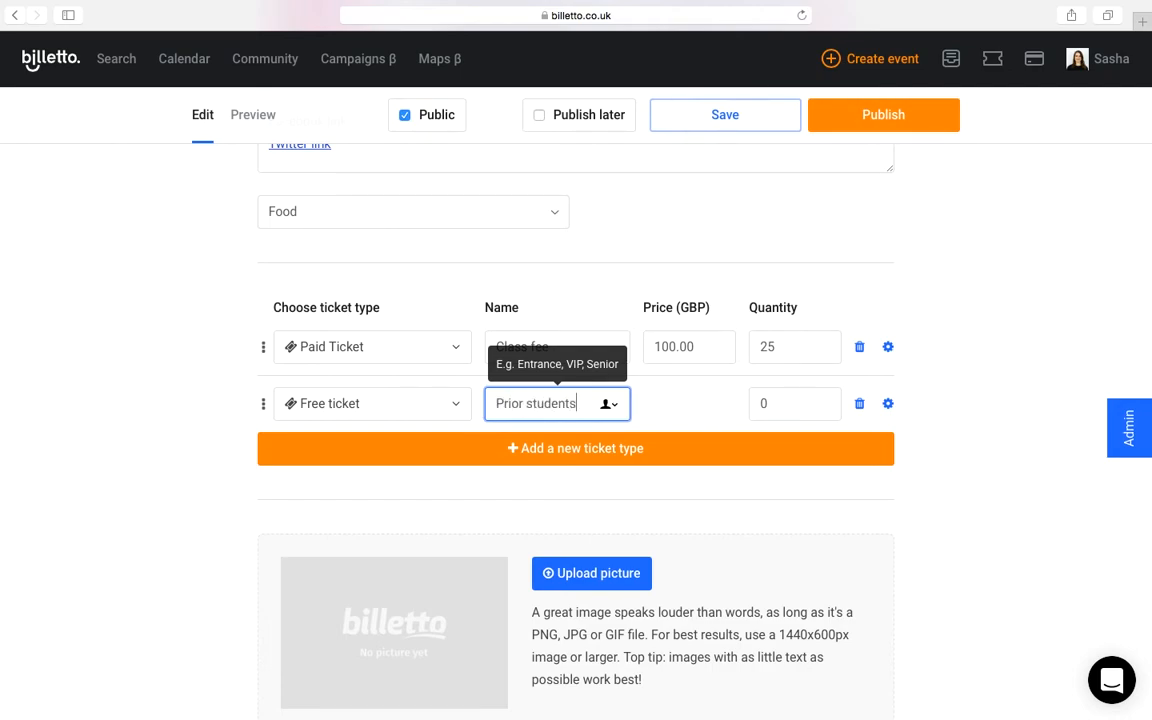
{"action": "key", "text": "Tab"}
{"action": "type", "text": "20"}
{"action": "left_click", "coordinate": [948, 398]}
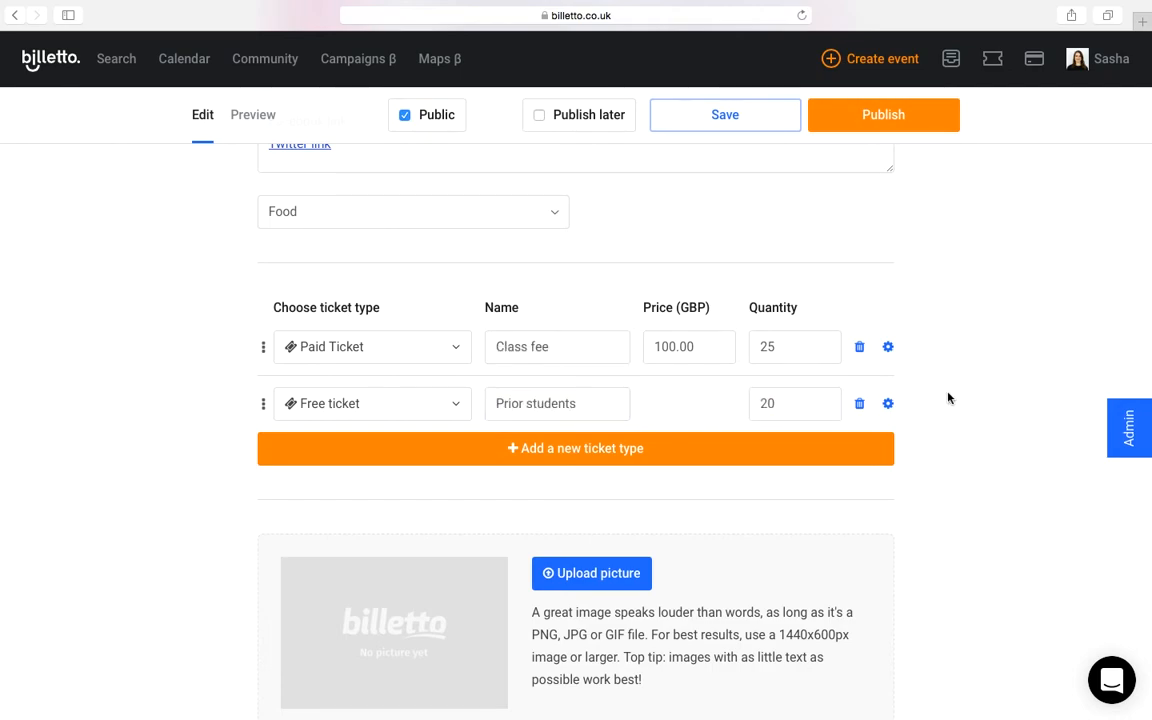
Step: Delete the "Prior students" free ticket type
{"action": "left_click", "coordinate": [859, 403]}
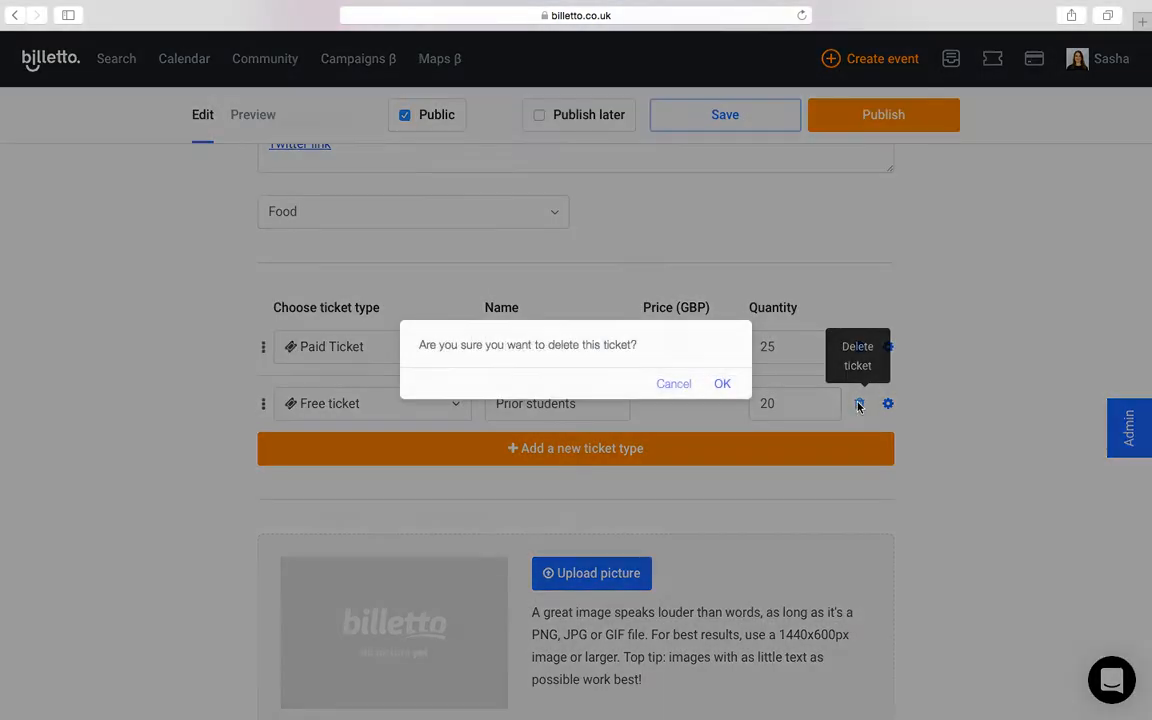
{"action": "left_click", "coordinate": [723, 381]}
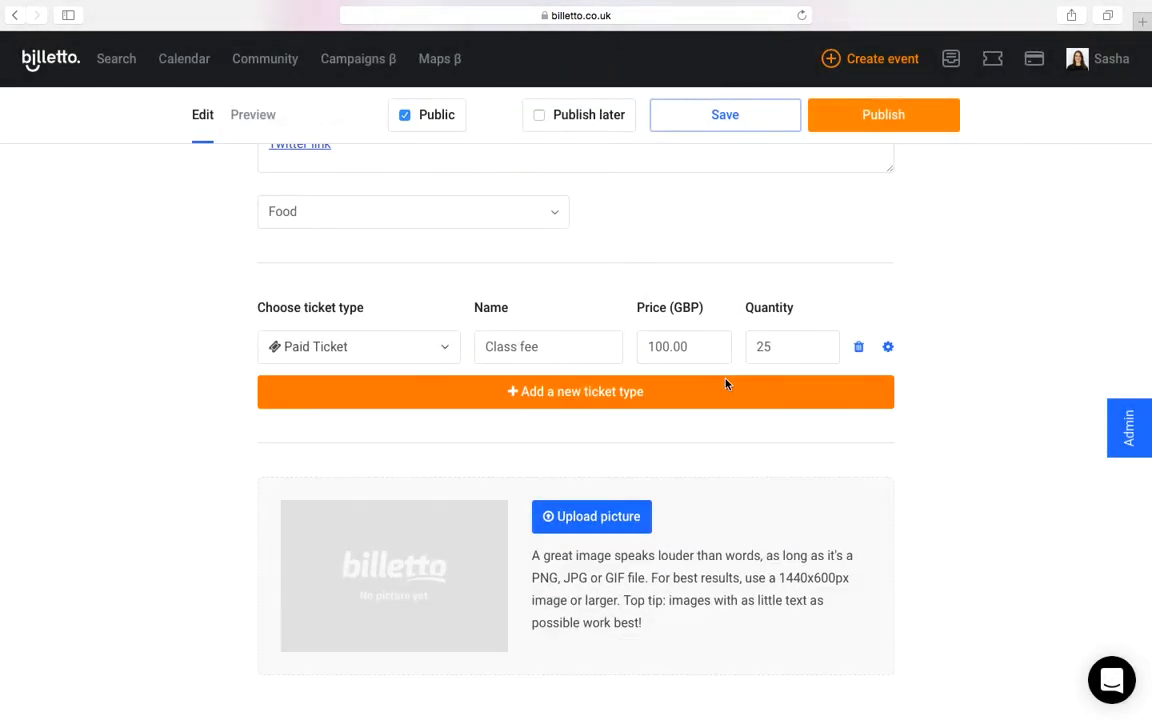
Step: In the Class fee ticket's advanced options, set the ticket sales start to 12-07-2017 at 12:00
{"action": "left_click", "coordinate": [888, 350]}
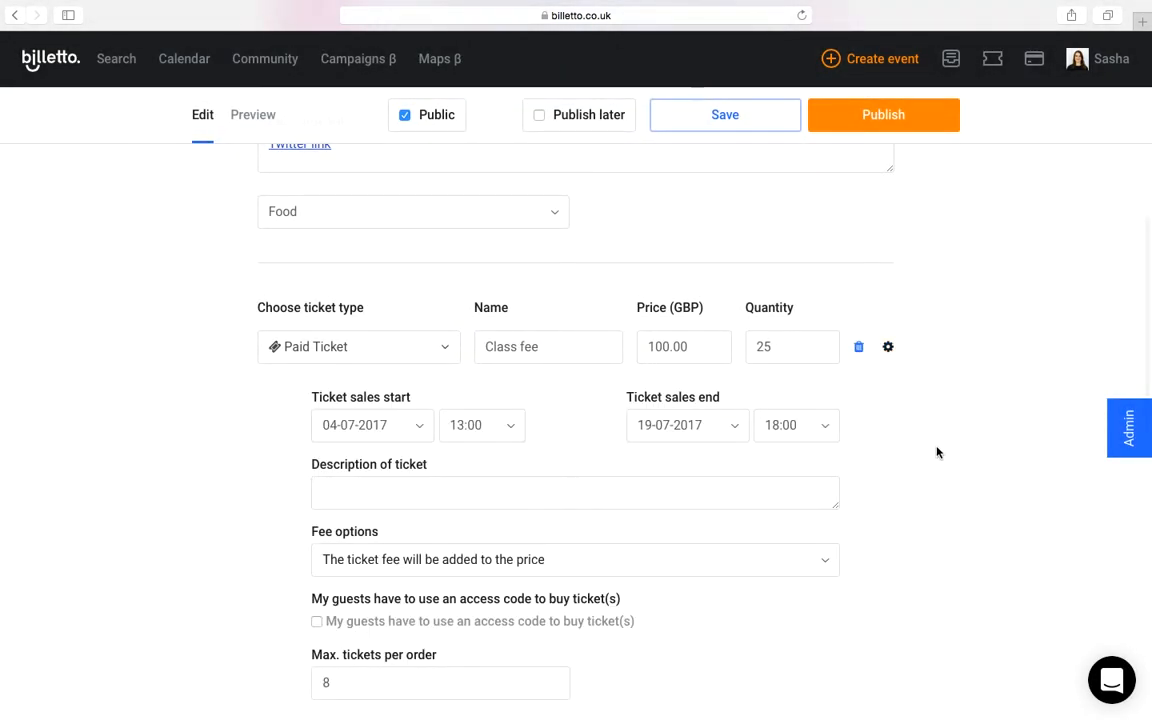
{"action": "scroll", "coordinate": [936, 453], "scroll_direction": "down", "scroll_amount": 2}
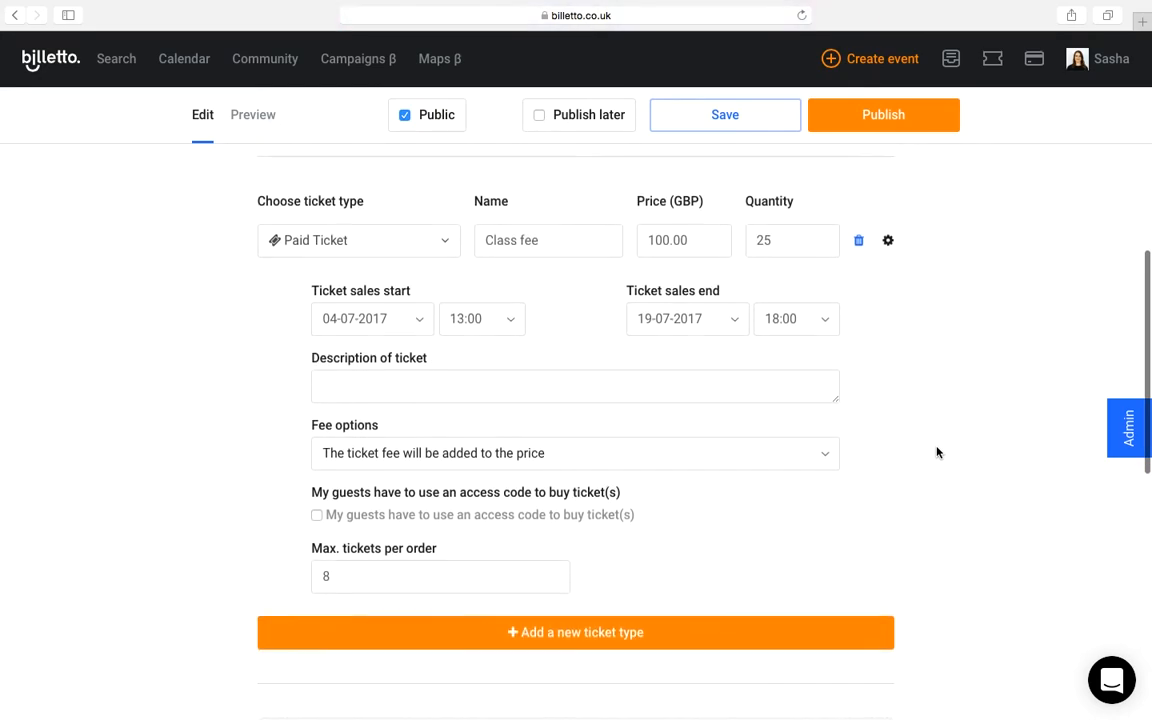
{"action": "left_click", "coordinate": [419, 312]}
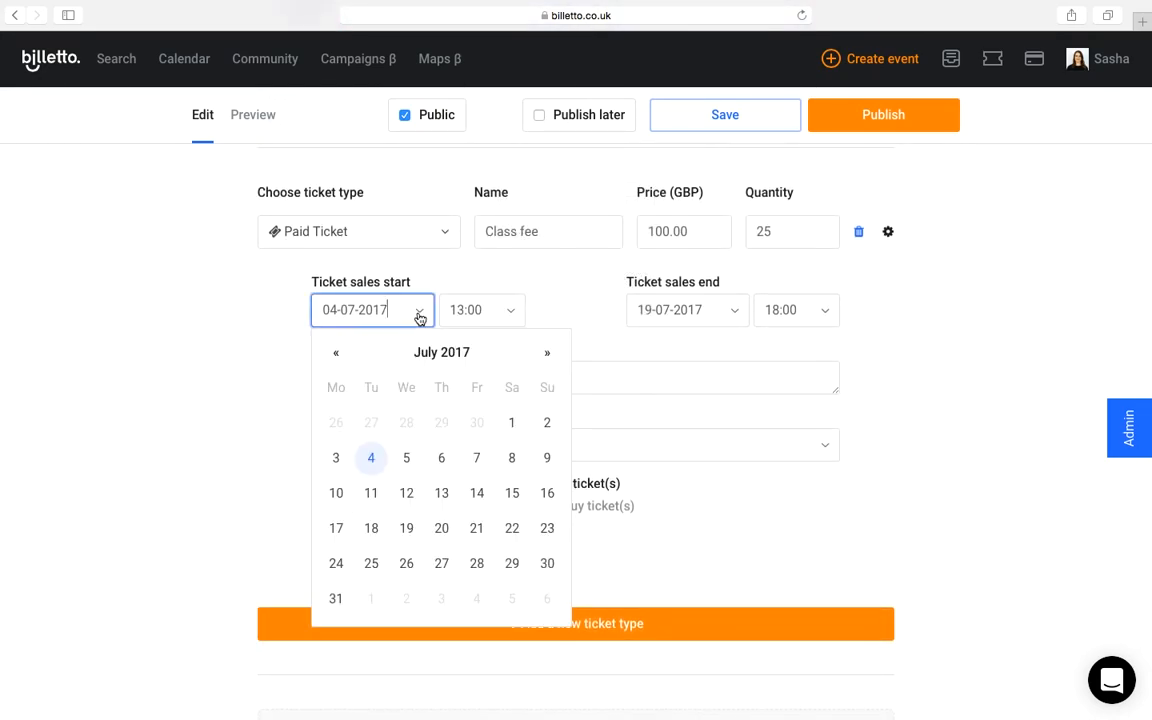
{"action": "left_click", "coordinate": [406, 492]}
{"action": "left_click", "coordinate": [510, 312]}
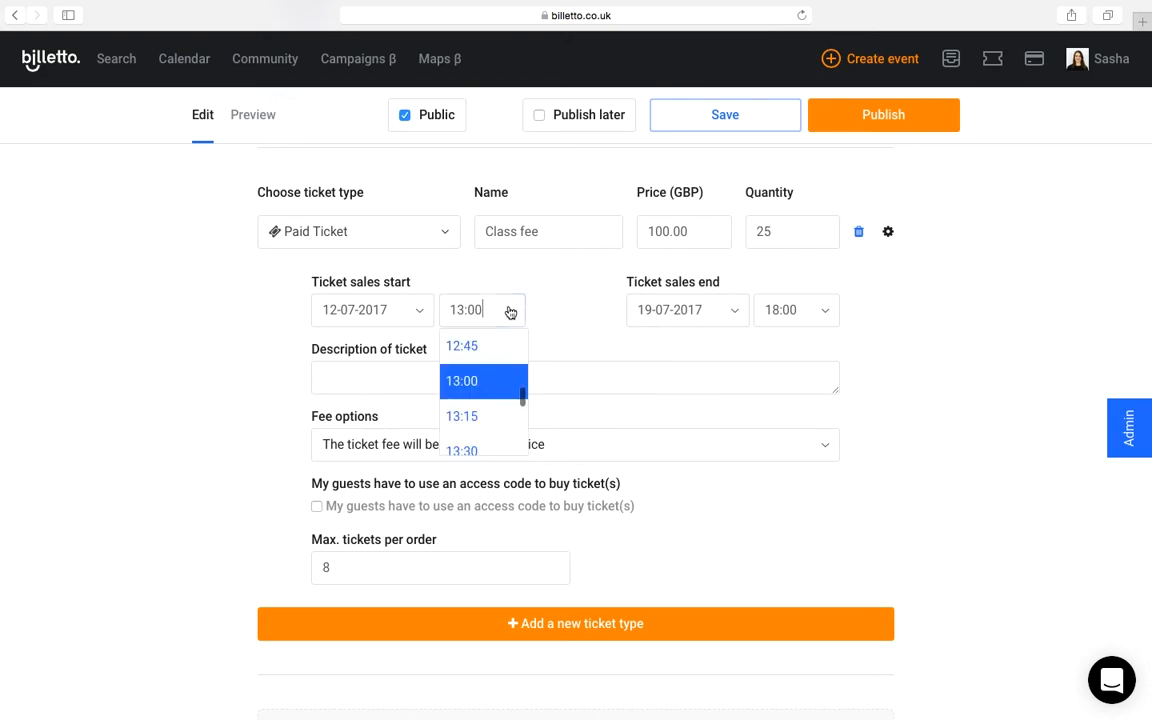
{"action": "scroll", "coordinate": [486, 347], "scroll_direction": "up", "scroll_amount": 3}
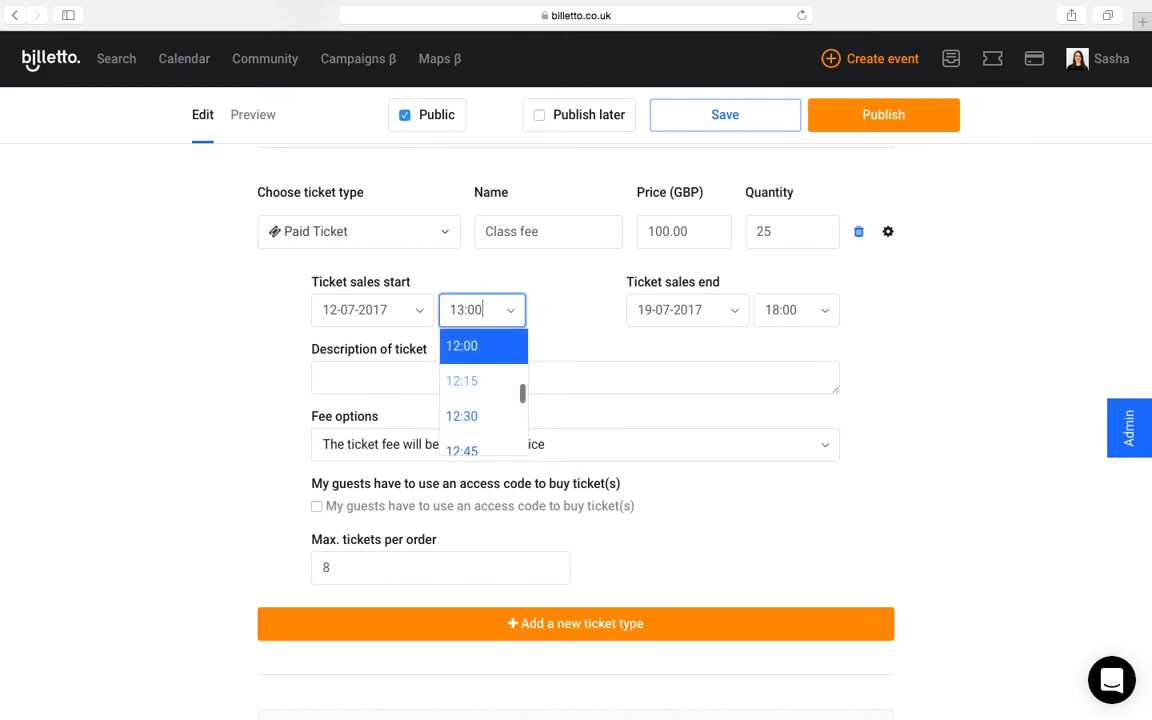
{"action": "left_click", "coordinate": [455, 345]}
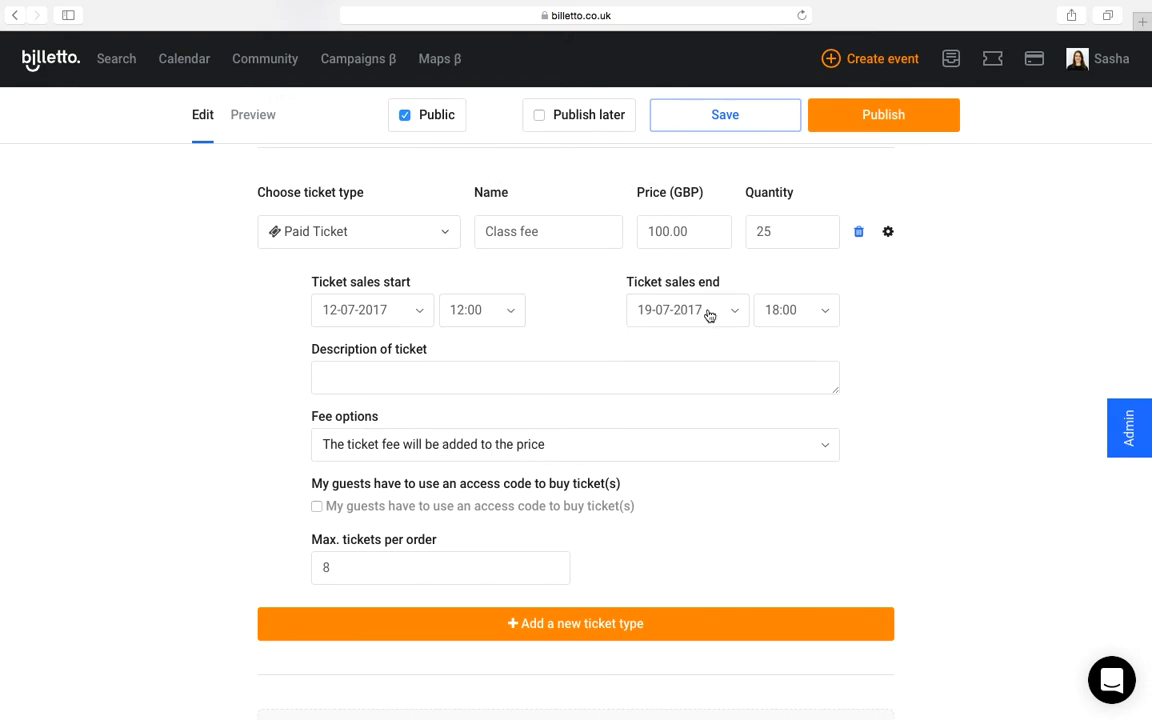
Step: Set the end time of the Class fee ticket's sales period to 12:00
{"action": "left_click", "coordinate": [826, 312]}
{"action": "scroll", "coordinate": [810, 350], "scroll_direction": "up", "scroll_amount": 6}
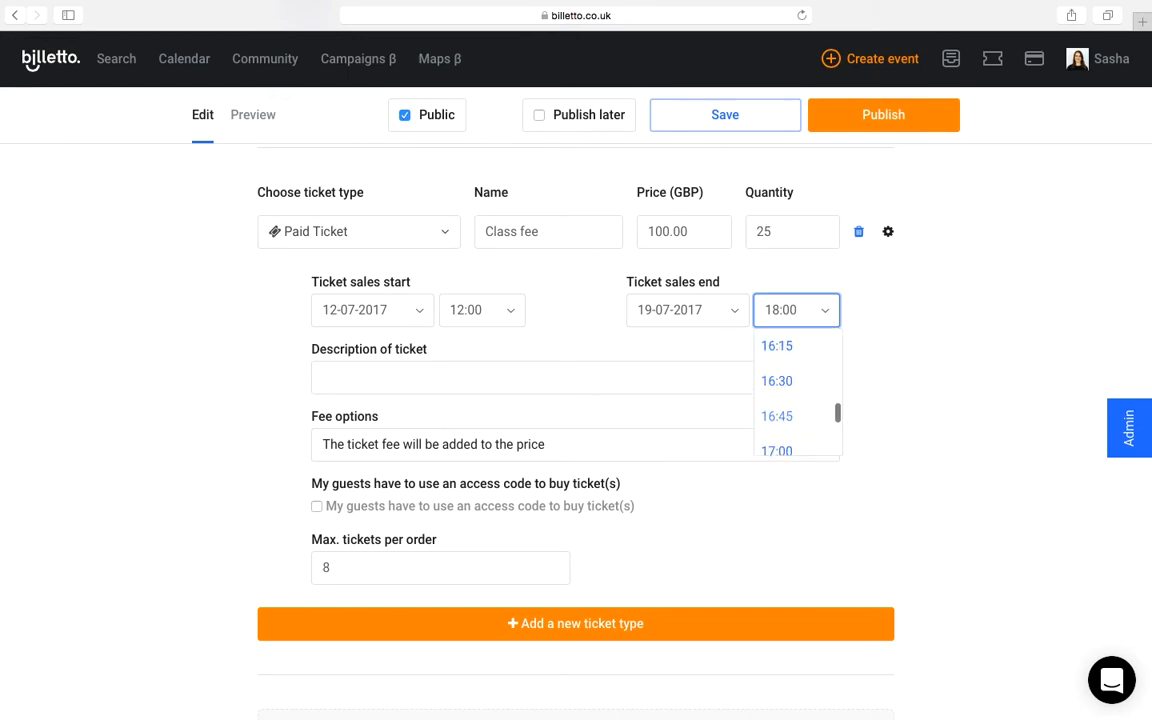
{"action": "scroll", "coordinate": [797, 400], "scroll_direction": "up", "scroll_amount": 6}
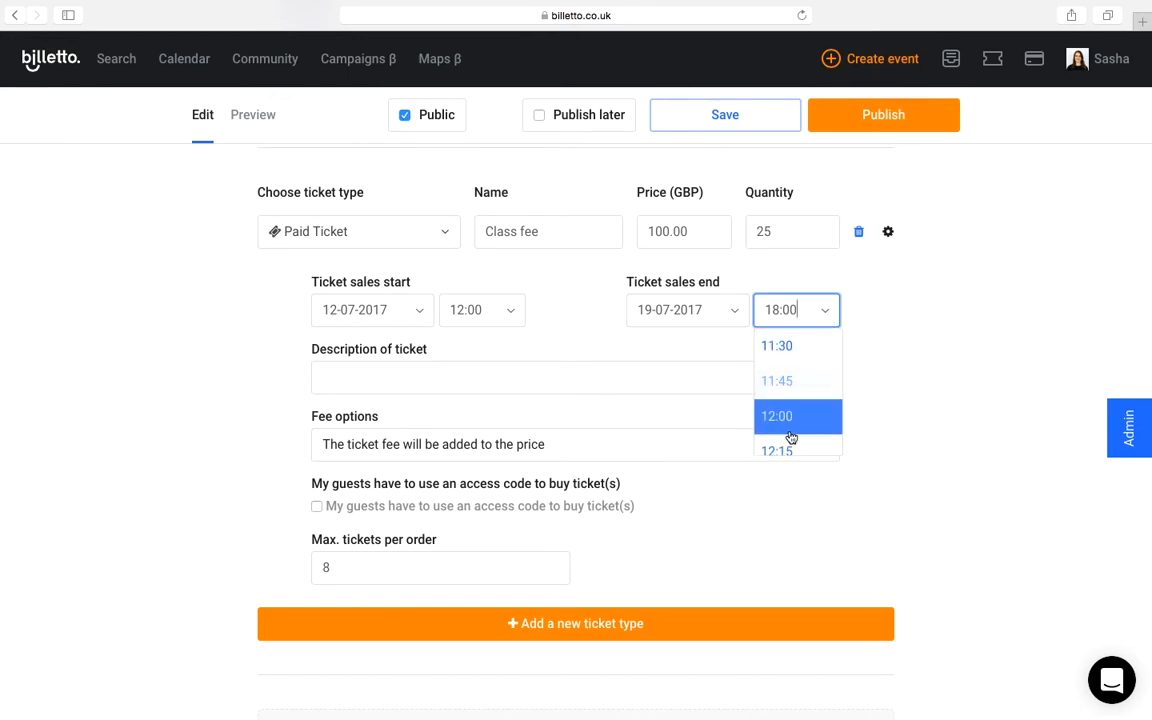
{"action": "left_click", "coordinate": [790, 420]}
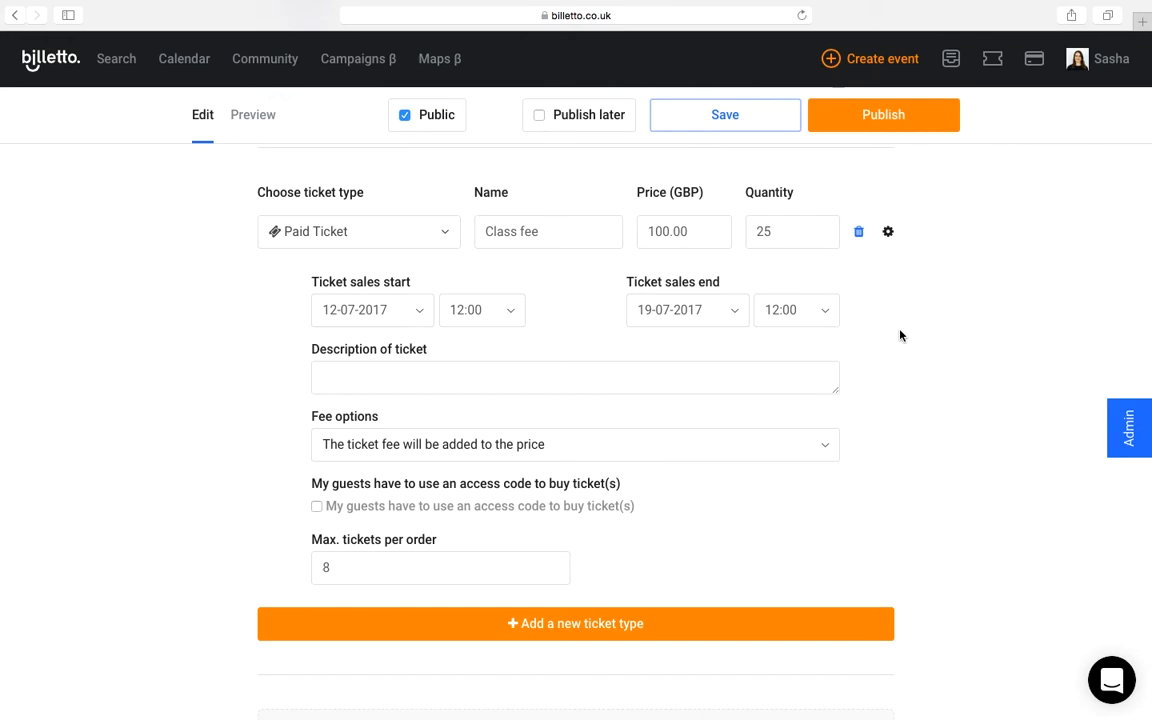
Step: Set the Class fee ticket's maximum tickets per order to 2 and close its advanced options
{"action": "scroll", "coordinate": [900, 335], "scroll_direction": "down", "scroll_amount": 3}
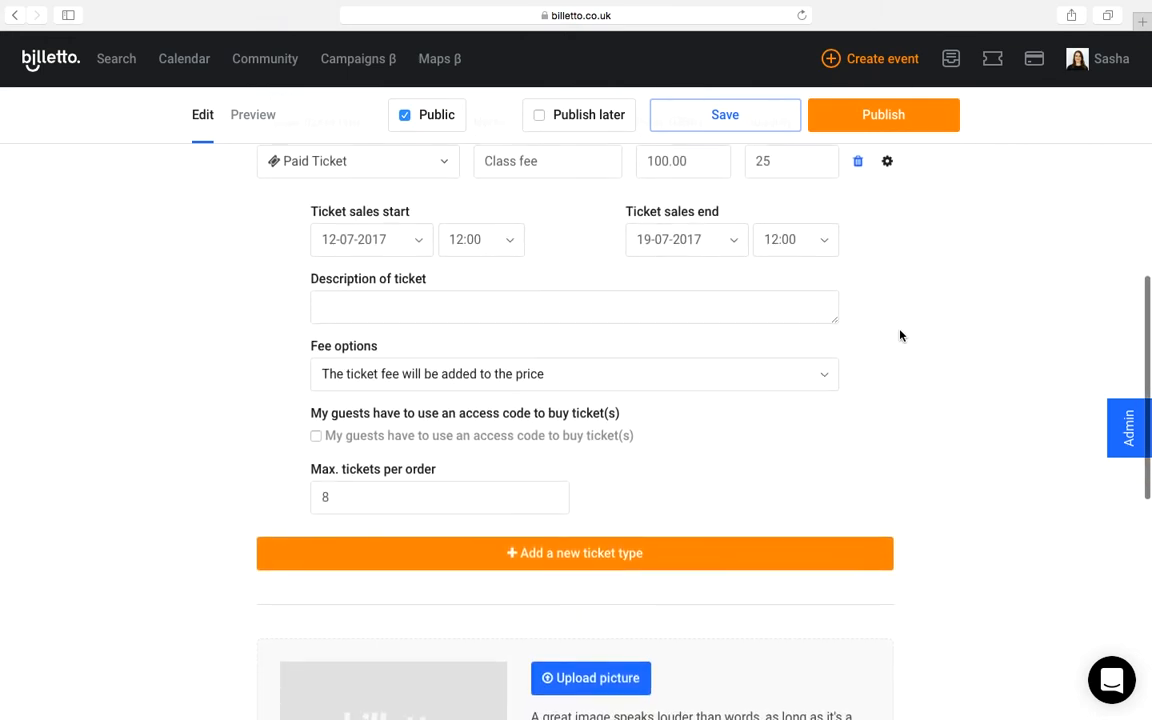
{"action": "left_click", "coordinate": [809, 381]}
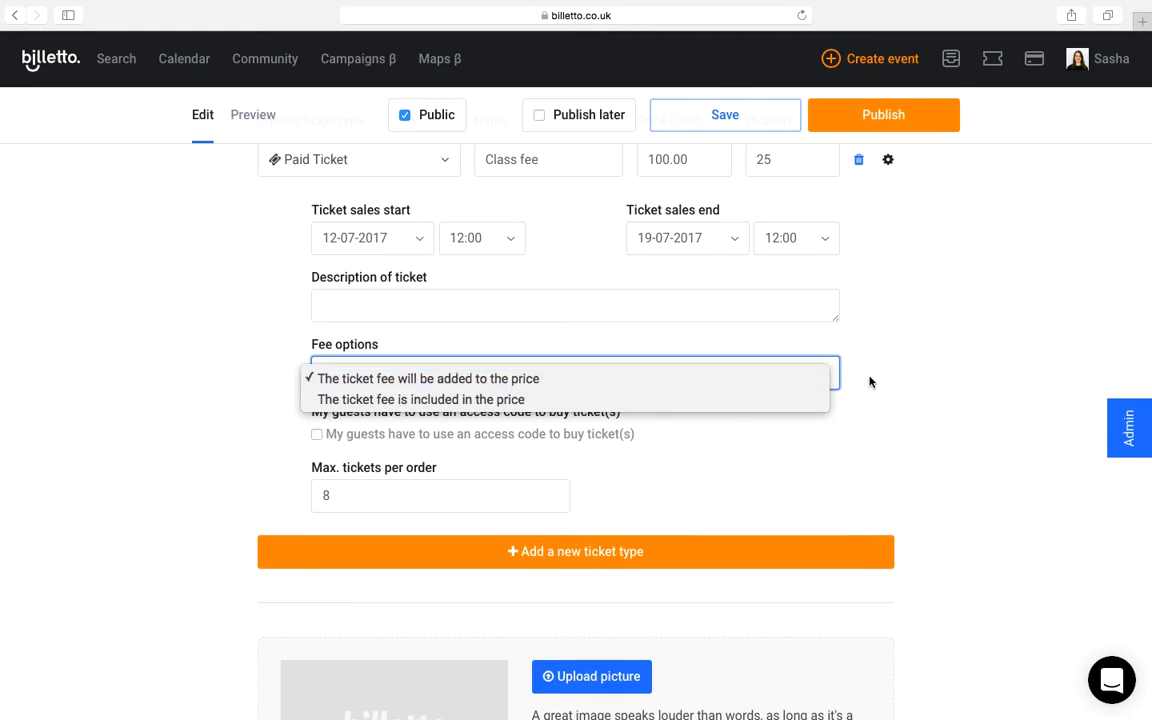
{"action": "left_click", "coordinate": [924, 364]}
{"action": "scroll", "coordinate": [924, 365], "scroll_direction": "down", "scroll_amount": 1}
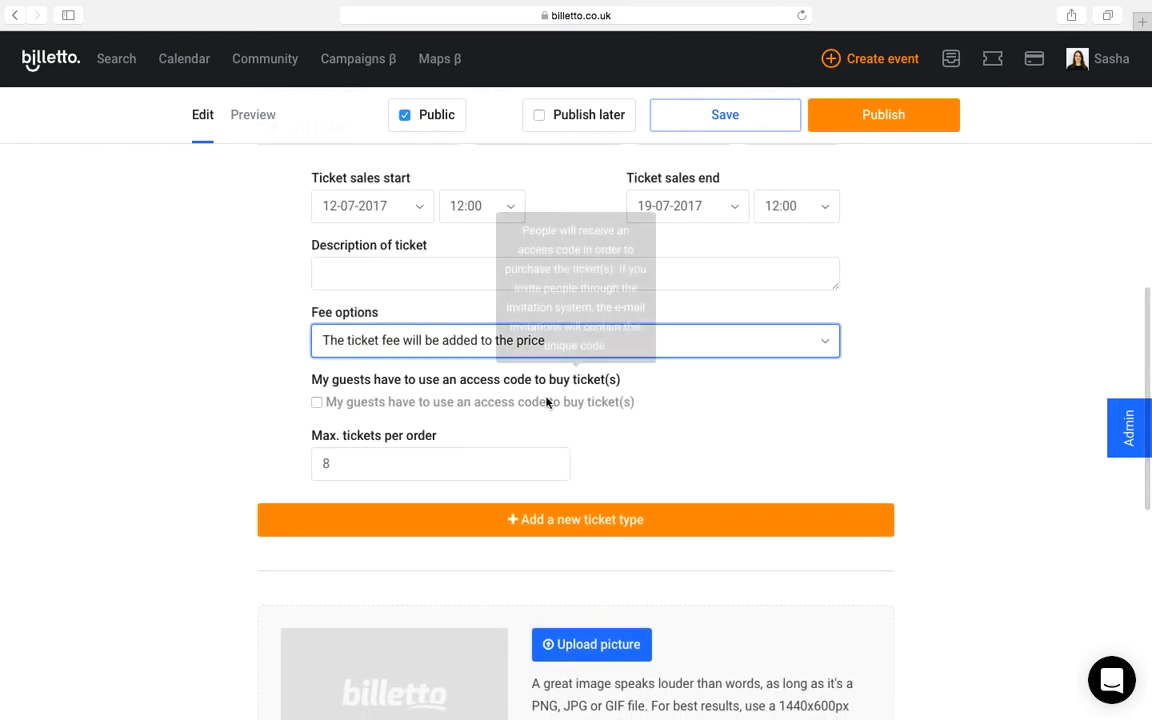
{"action": "left_click", "coordinate": [468, 458]}
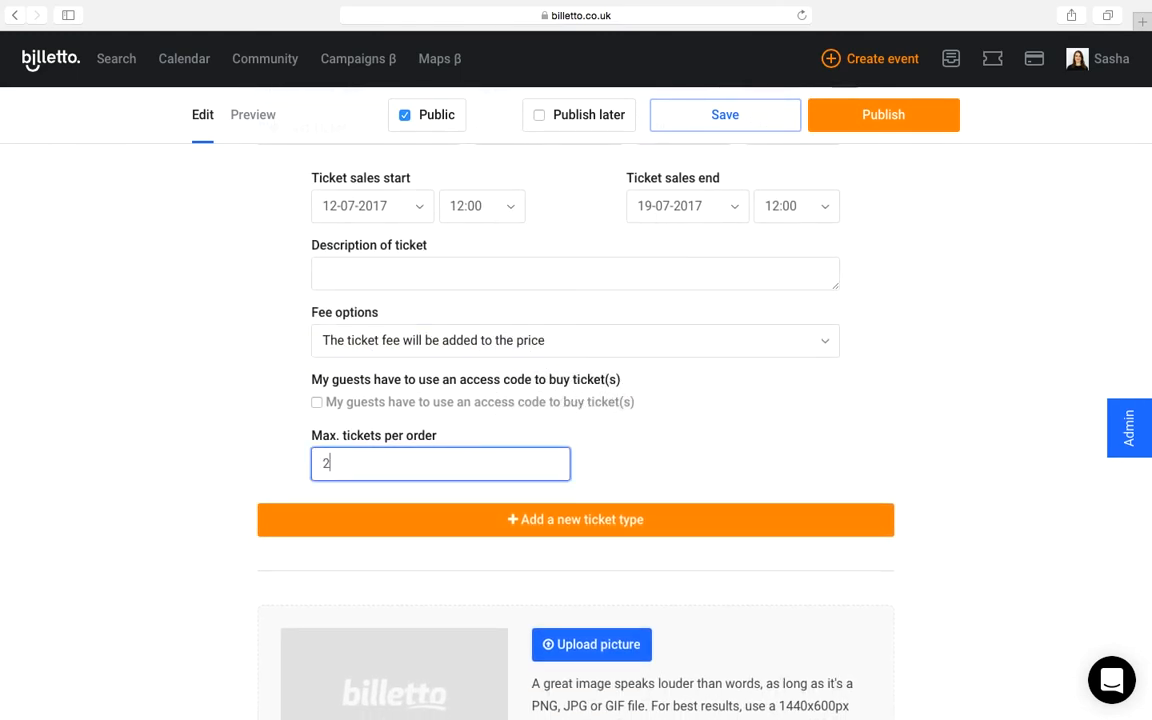
{"action": "left_click", "coordinate": [748, 442]}
{"action": "scroll", "coordinate": [955, 340], "scroll_direction": "up", "scroll_amount": 1}
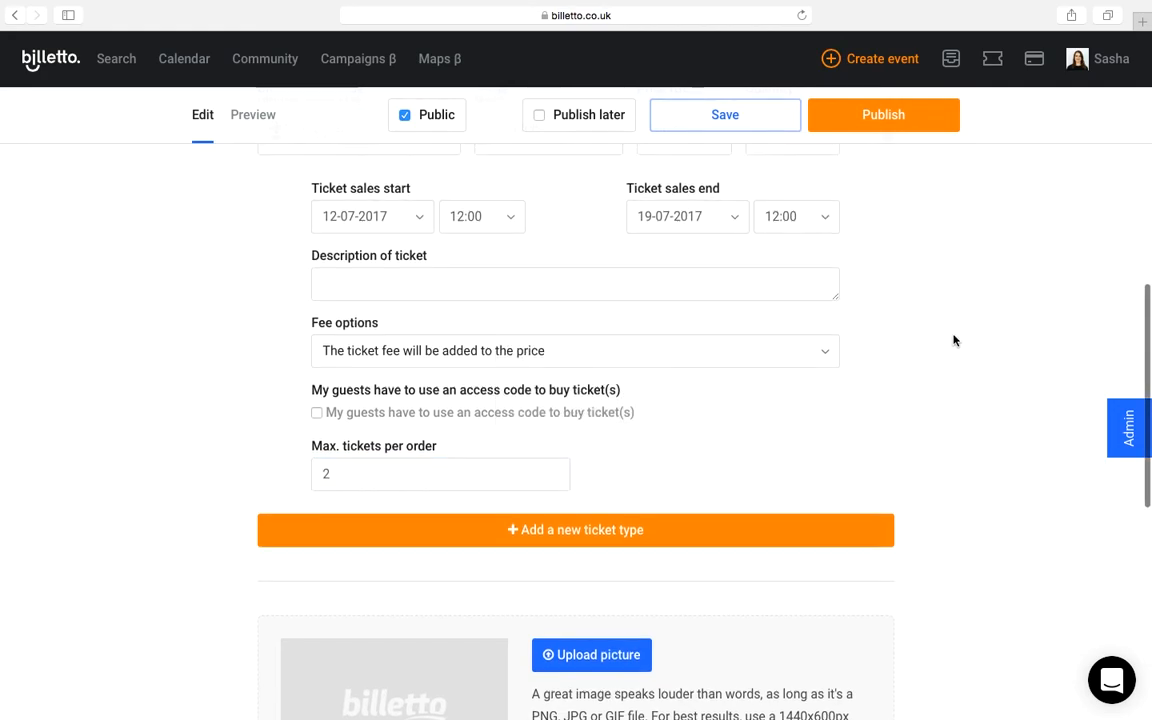
{"action": "scroll", "coordinate": [953, 340], "scroll_direction": "up", "scroll_amount": 3}
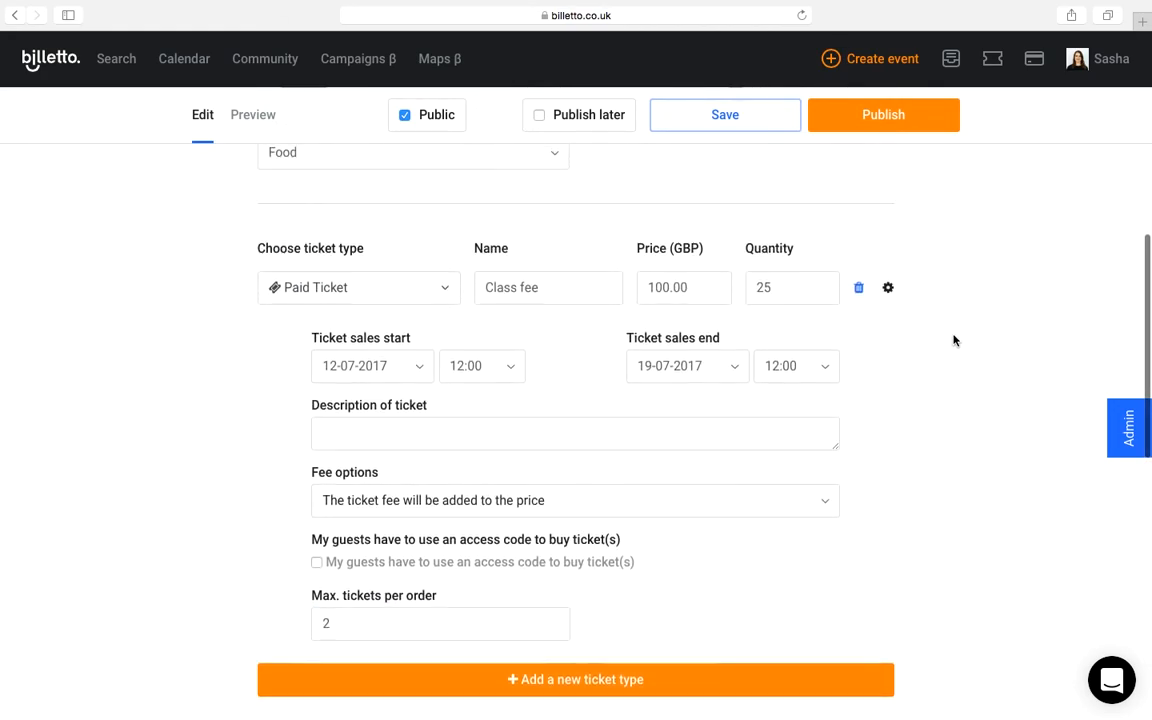
{"action": "left_click", "coordinate": [887, 290]}
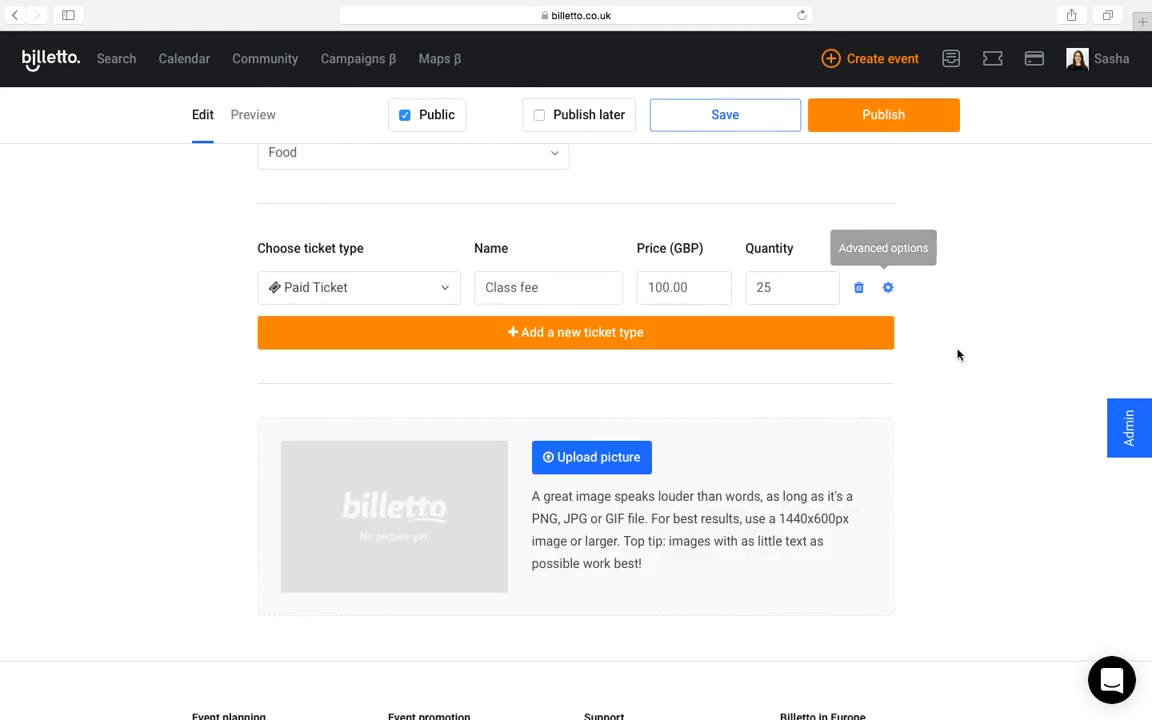
Step: Upload the photo ending in 235626.jpg as the event picture and crop it to the lower part showing the pan of eggs
{"action": "scroll", "coordinate": [957, 353], "scroll_direction": "down", "scroll_amount": 2}
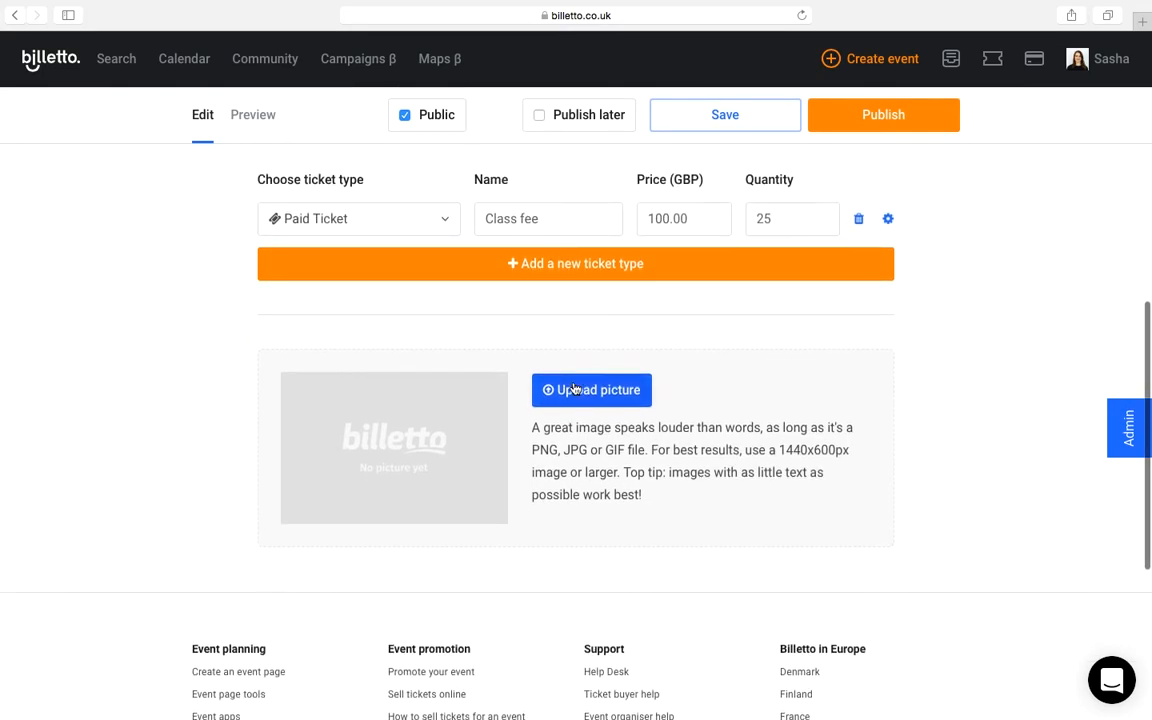
{"action": "left_click", "coordinate": [581, 389]}
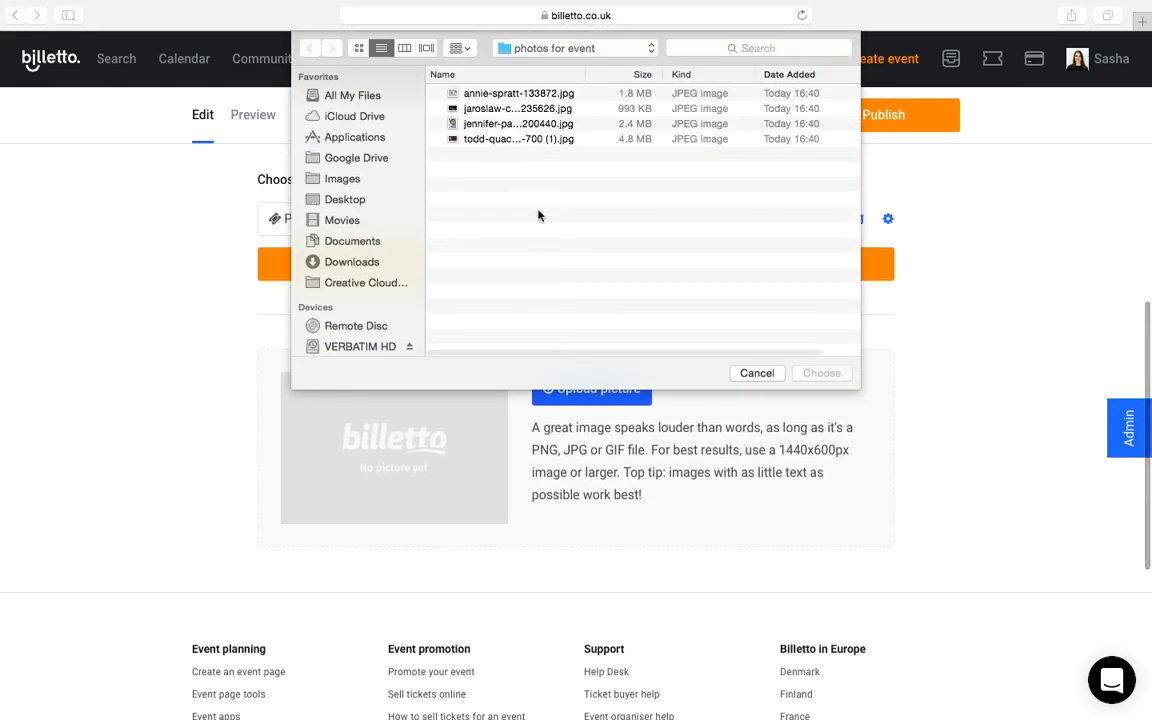
{"action": "double_click", "coordinate": [506, 110]}
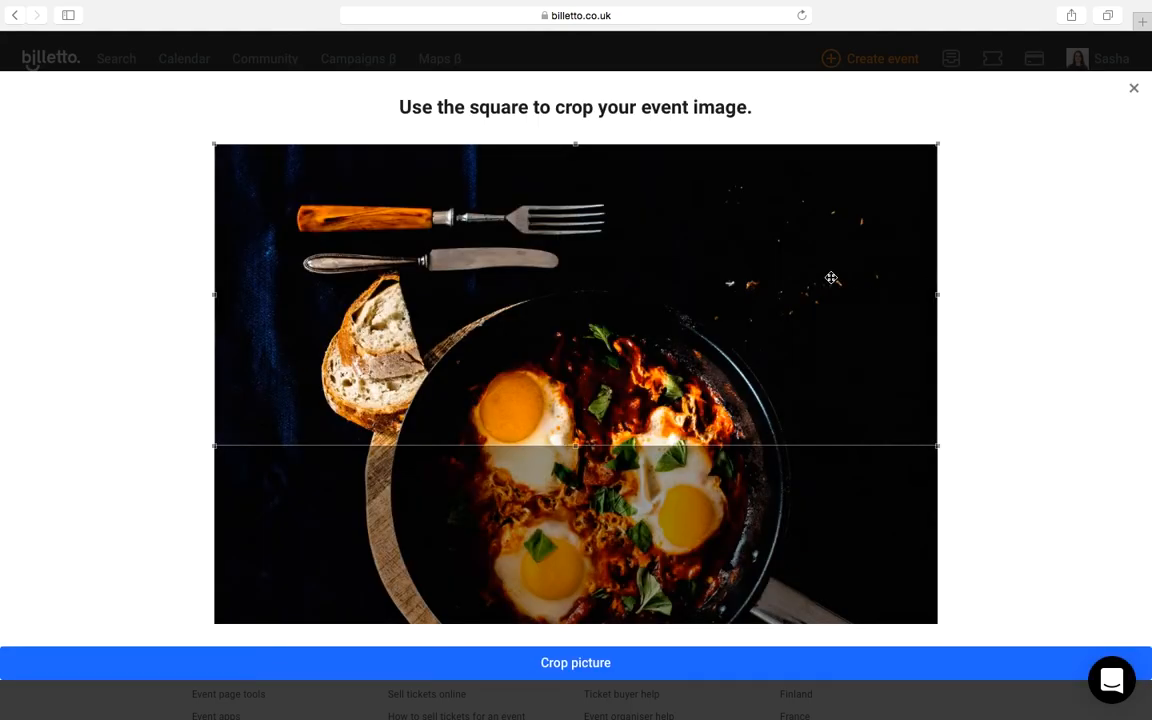
{"action": "left_click_drag", "start_coordinate": [830, 435], "coordinate": [830, 595]}
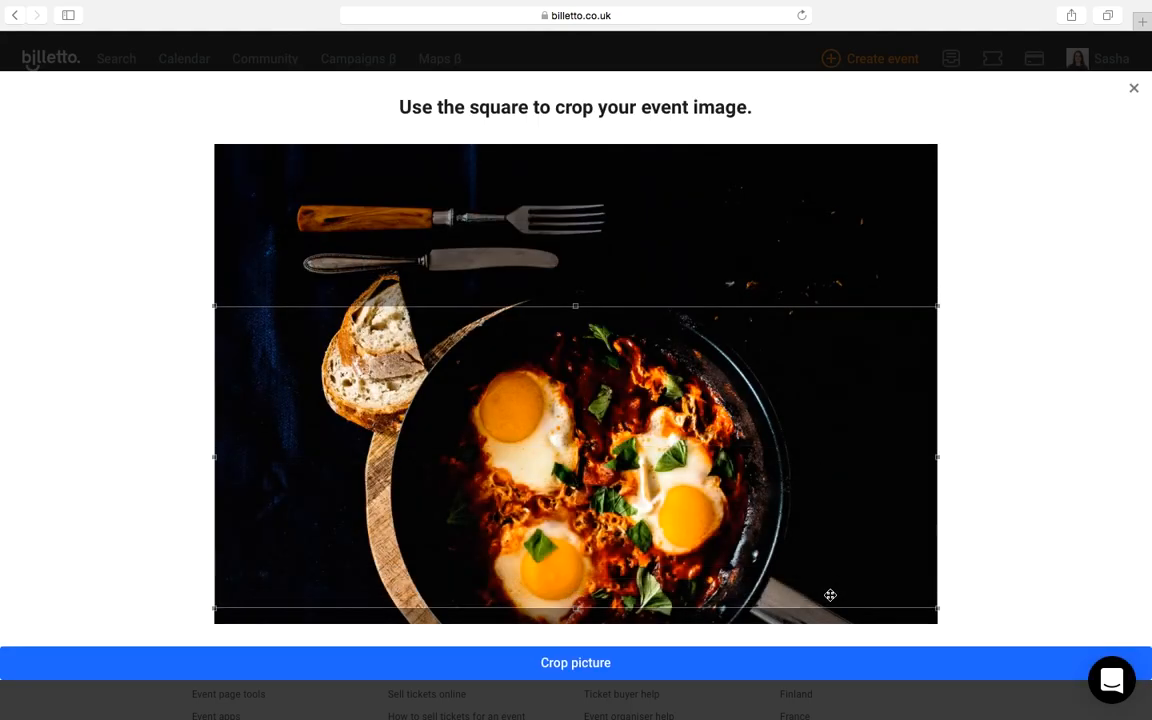
{"action": "left_click", "coordinate": [662, 673]}
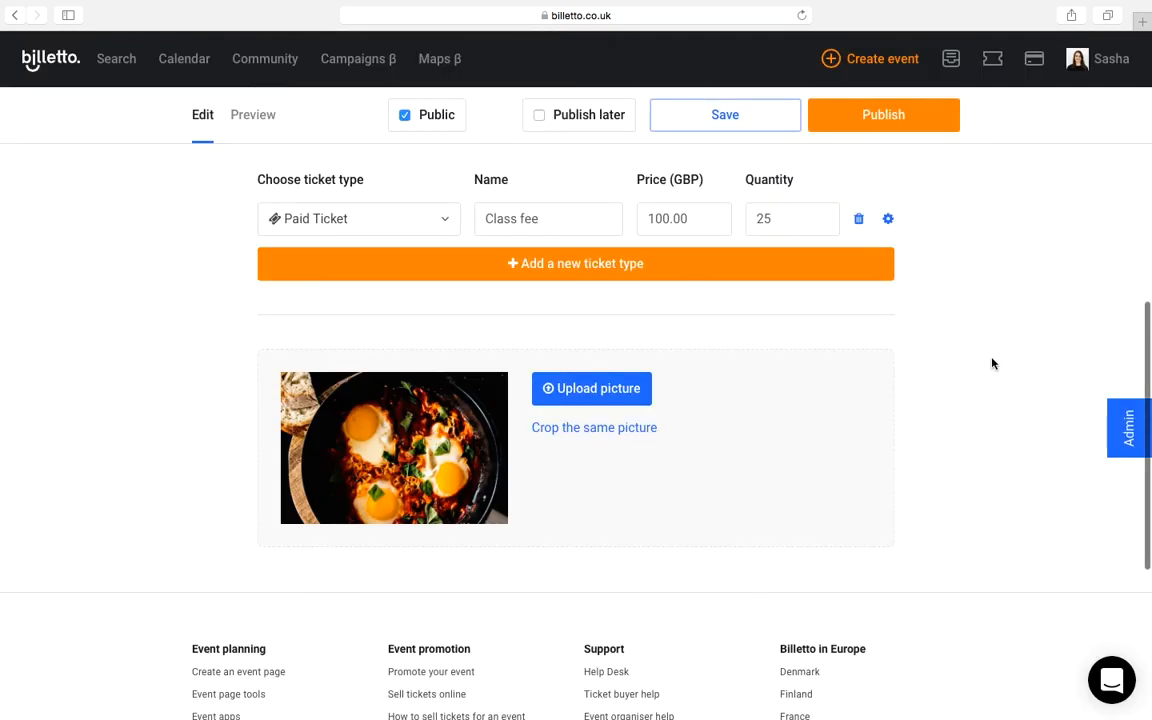
Step: Preview the event page, examining the header picture, ticket list and description images, and return to editing
{"action": "scroll", "coordinate": [992, 363], "scroll_direction": "up", "scroll_amount": 10}
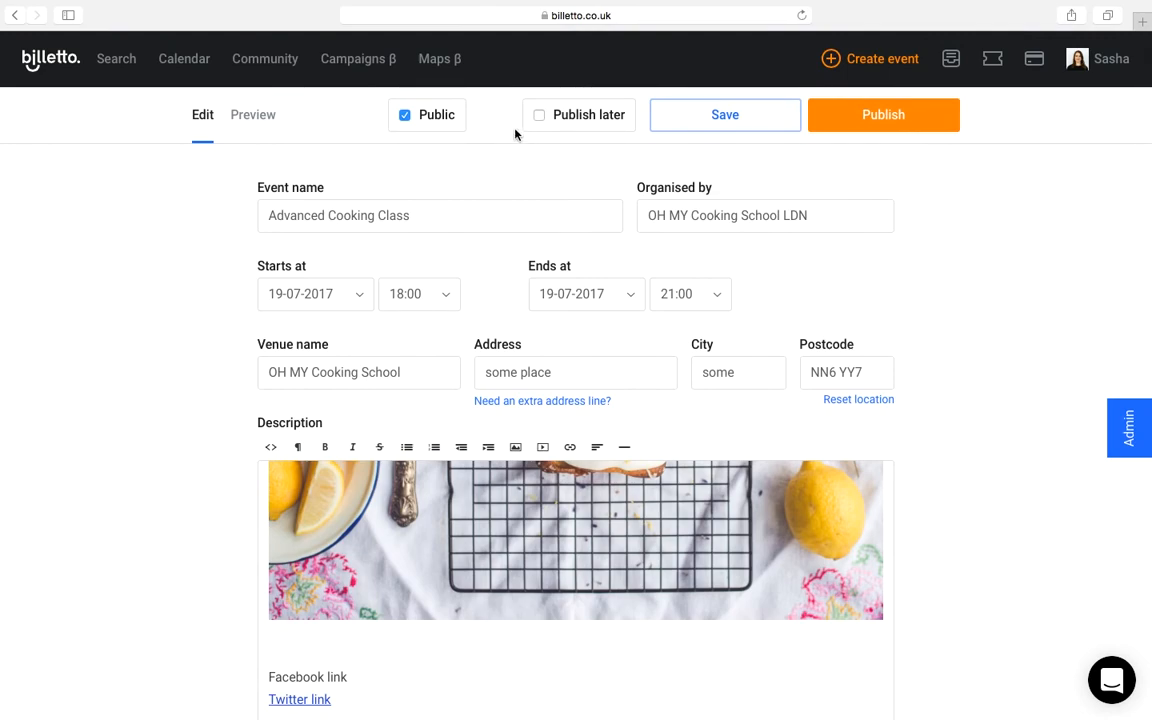
{"action": "left_click", "coordinate": [253, 114]}
{"action": "scroll", "coordinate": [124, 582], "scroll_direction": "down", "scroll_amount": 5}
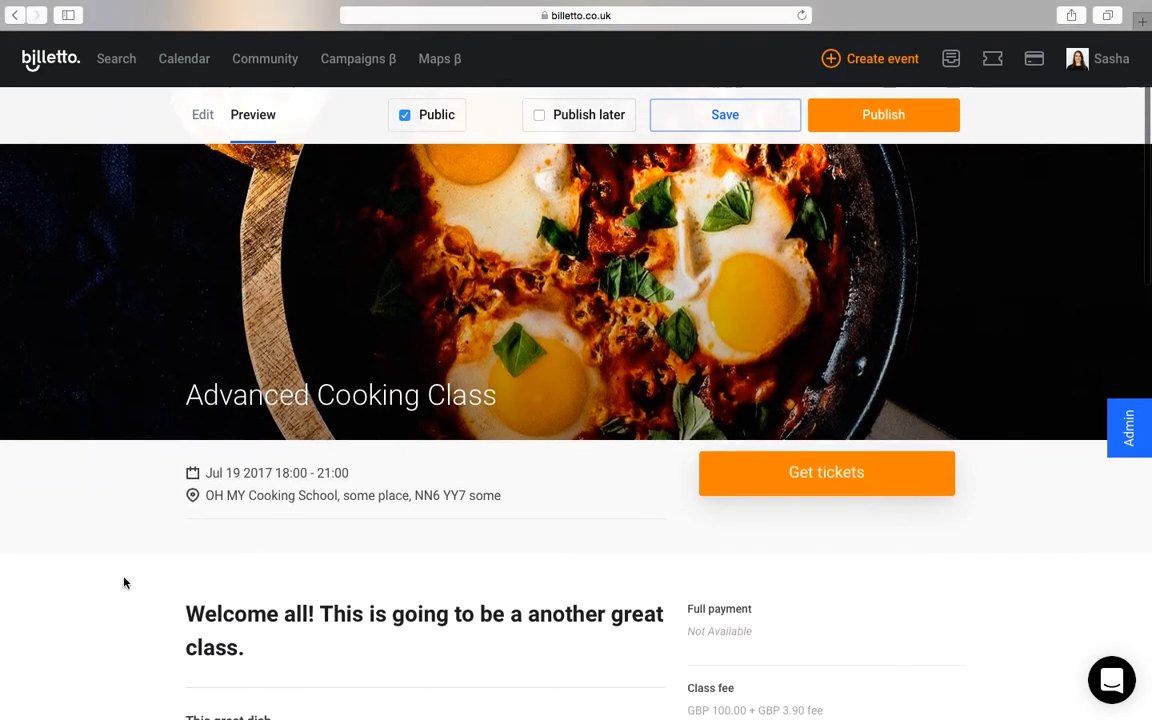
{"action": "scroll", "coordinate": [124, 582], "scroll_direction": "down", "scroll_amount": 3}
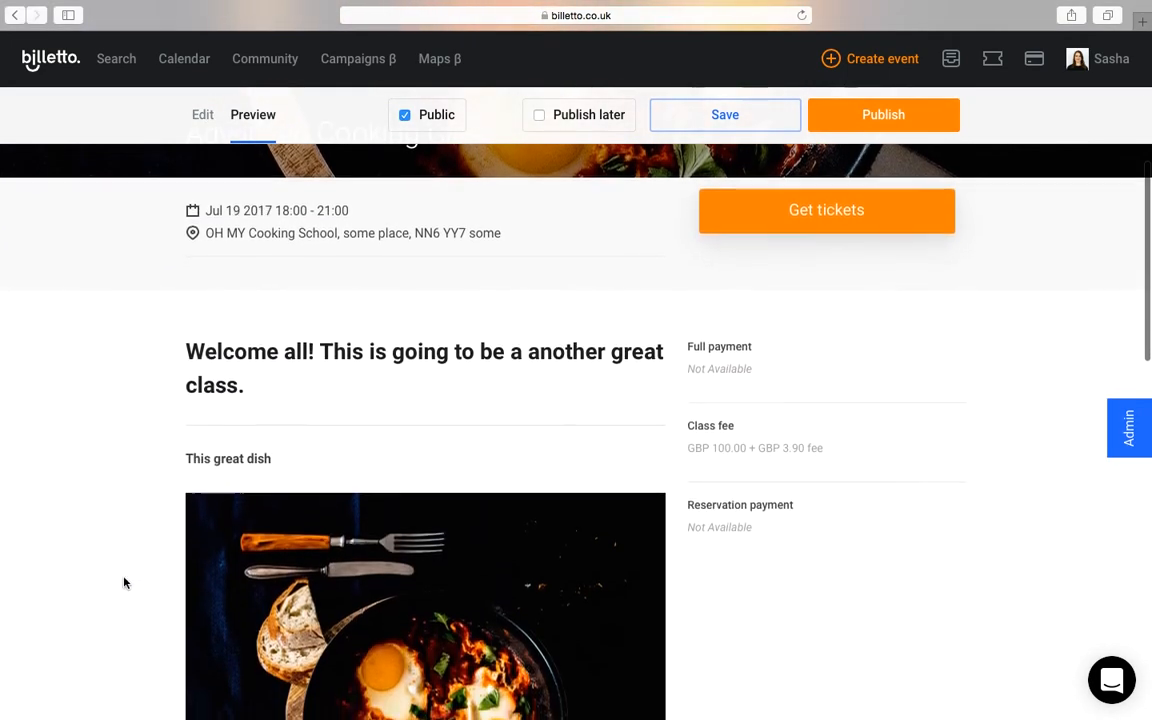
{"action": "scroll", "coordinate": [124, 582], "scroll_direction": "up", "scroll_amount": 2}
{"action": "scroll", "coordinate": [124, 582], "scroll_direction": "down", "scroll_amount": 1}
{"action": "scroll", "coordinate": [124, 582], "scroll_direction": "down", "scroll_amount": 8}
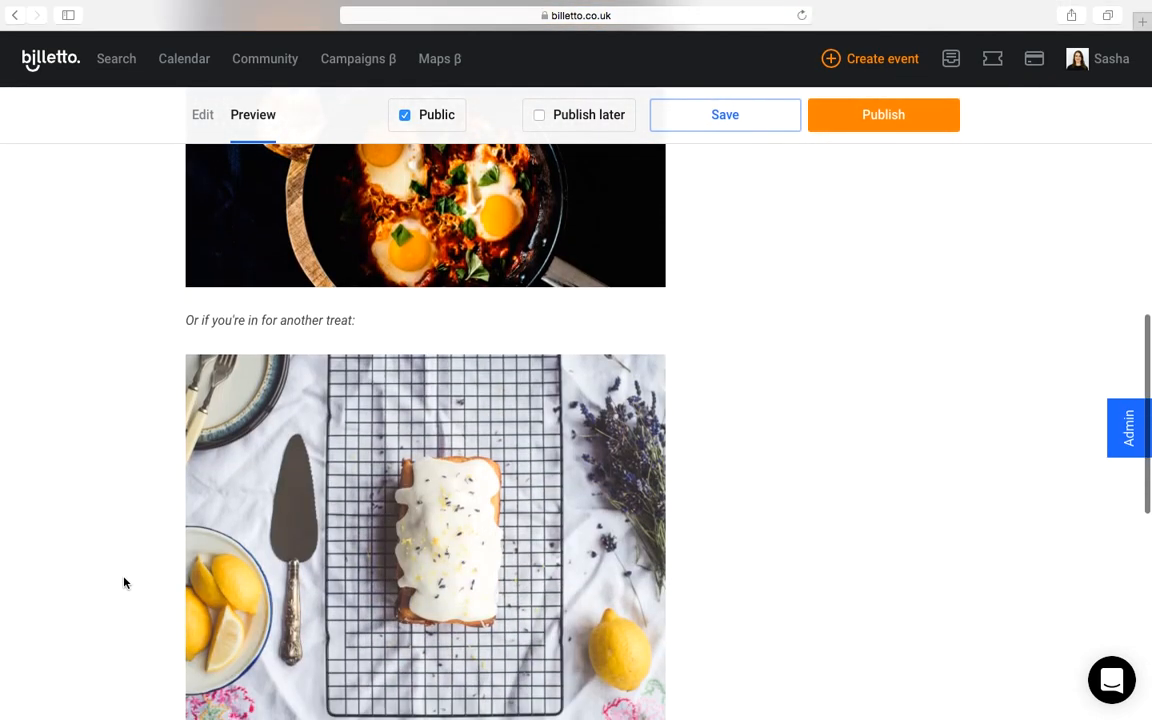
{"action": "scroll", "coordinate": [124, 582], "scroll_direction": "up", "scroll_amount": 13}
{"action": "scroll", "coordinate": [124, 582], "scroll_direction": "up", "scroll_amount": 2}
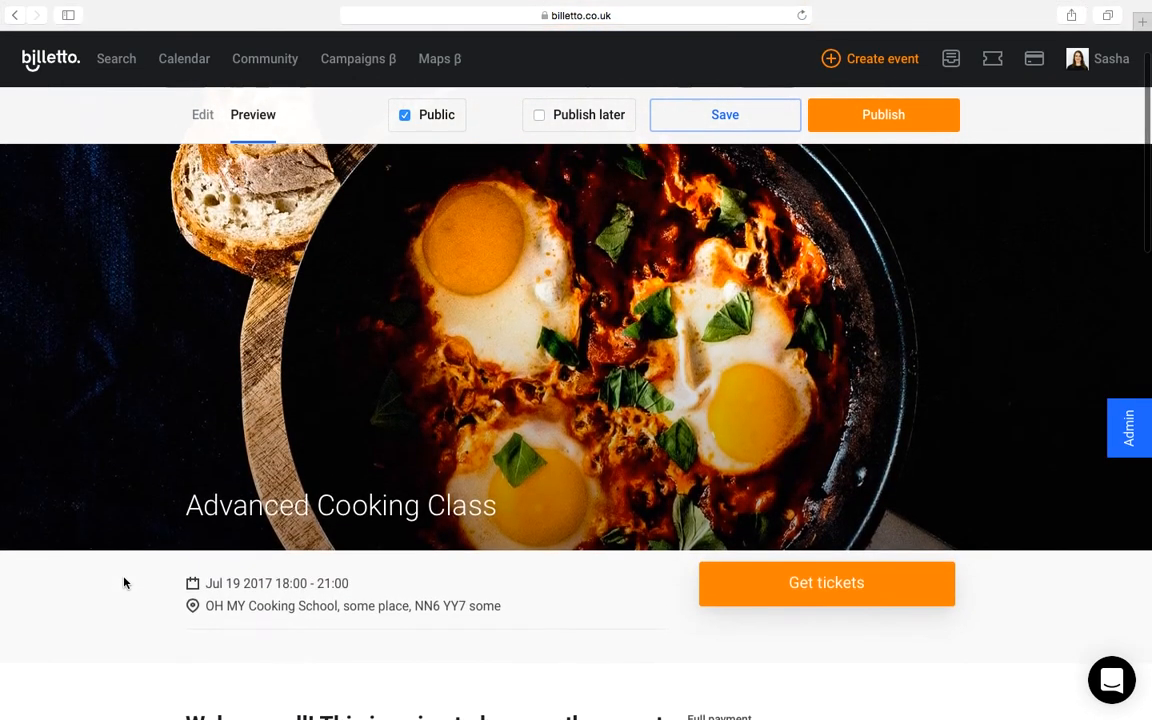
{"action": "left_click", "coordinate": [203, 116]}
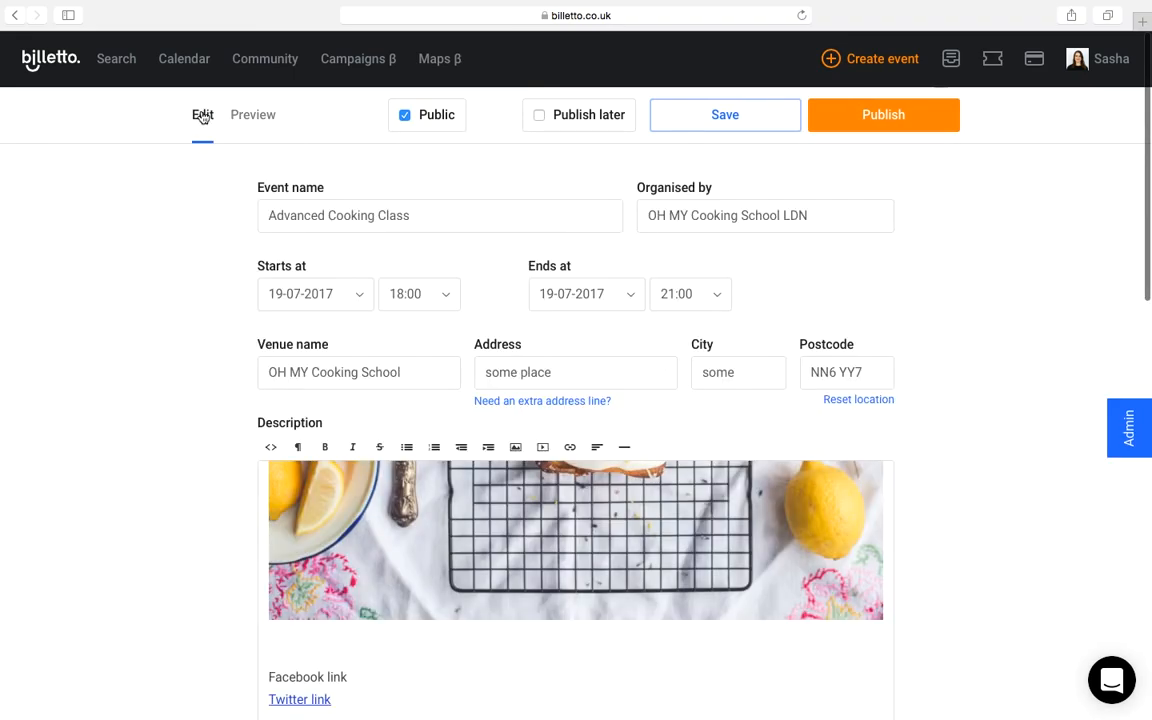
Step: Make the event non-public and publish it
{"action": "left_click", "coordinate": [406, 118]}
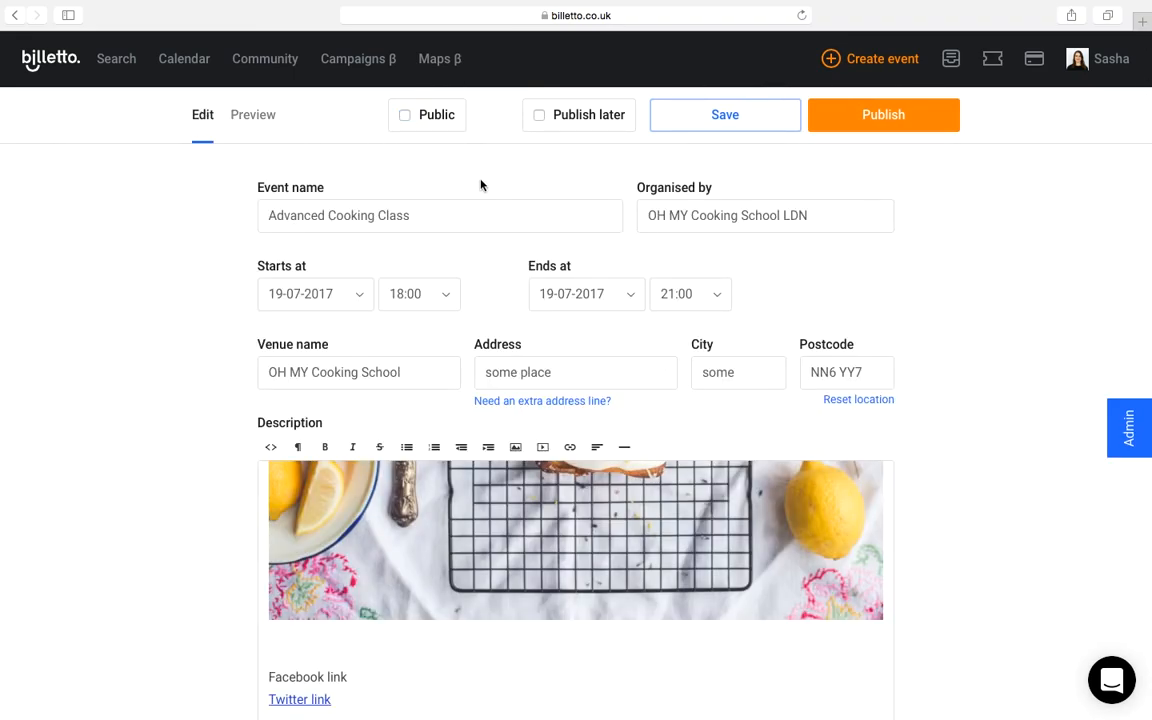
{"action": "scroll", "coordinate": [960, 207], "scroll_direction": "up", "scroll_amount": 1}
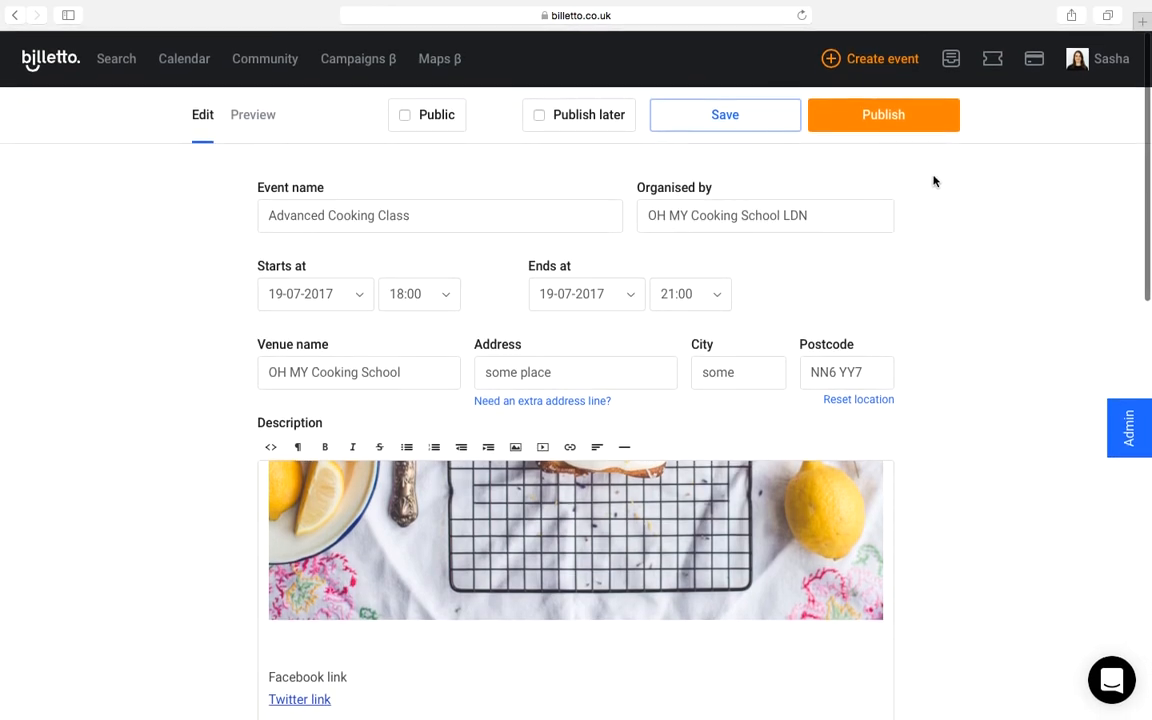
{"action": "left_click", "coordinate": [883, 115]}
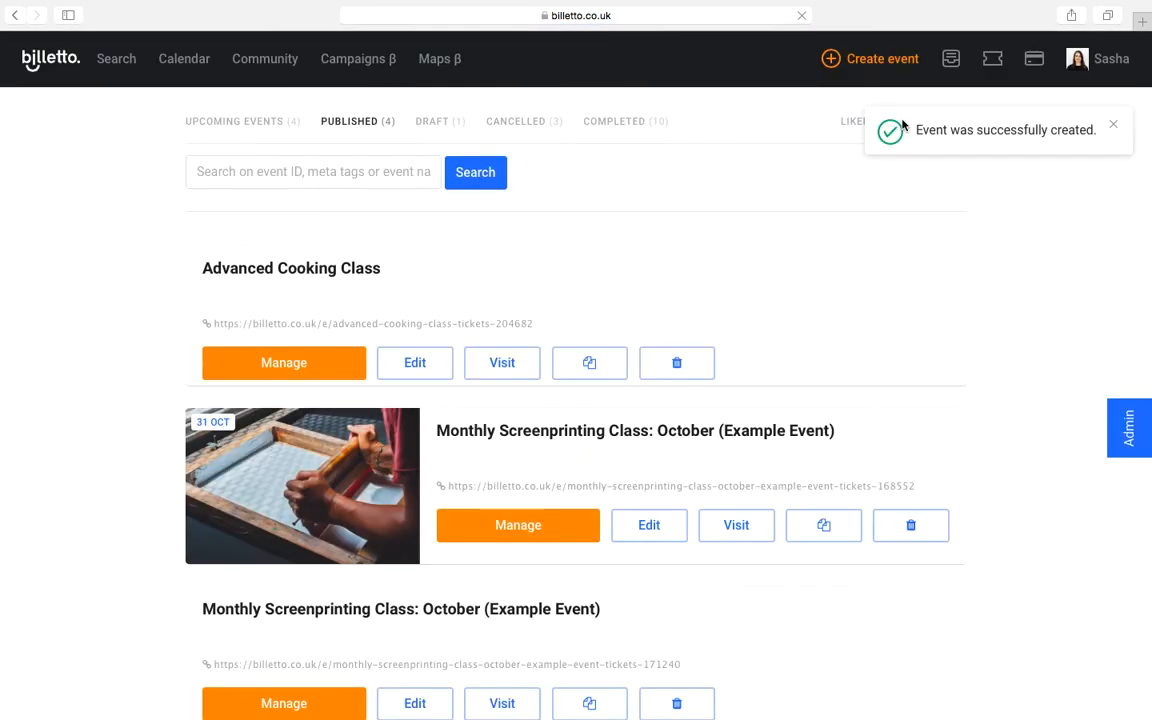
Step: Examine the published Advanced Cooking Class page, including its ticket availability and description, and return to the published events list
{"action": "left_click", "coordinate": [311, 265]}
{"action": "scroll", "coordinate": [846, 193], "scroll_direction": "down", "scroll_amount": 5}
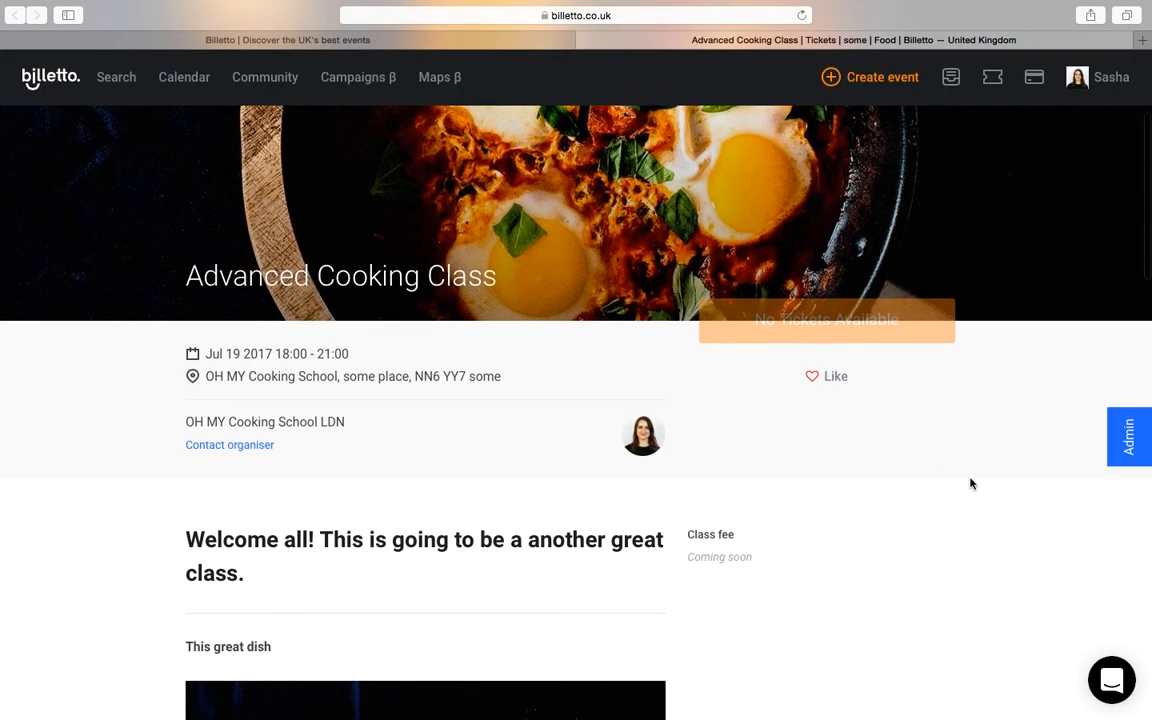
{"action": "scroll", "coordinate": [969, 484], "scroll_direction": "down", "scroll_amount": 10}
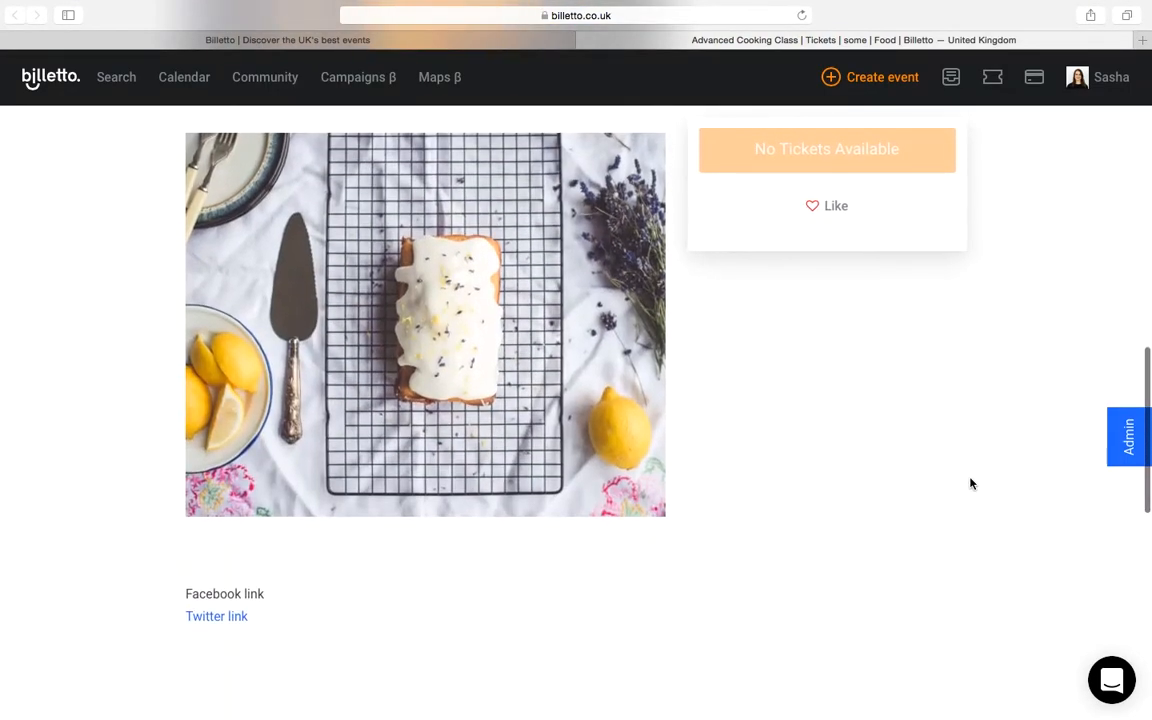
{"action": "scroll", "coordinate": [969, 484], "scroll_direction": "up", "scroll_amount": 10}
{"action": "left_click", "coordinate": [540, 39]}
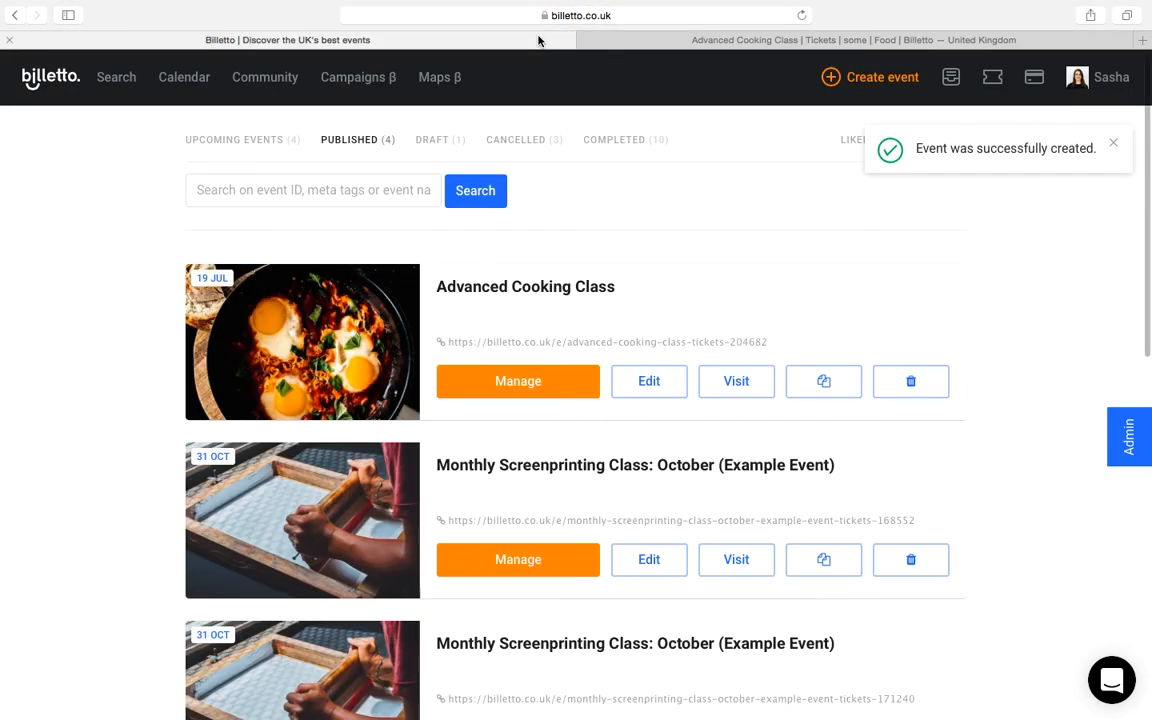
Step: Edit the Advanced Cooking Class event, set the Class fee ticket's sales start date to 04-07-2017 and publish the change
{"action": "left_click", "coordinate": [644, 384]}
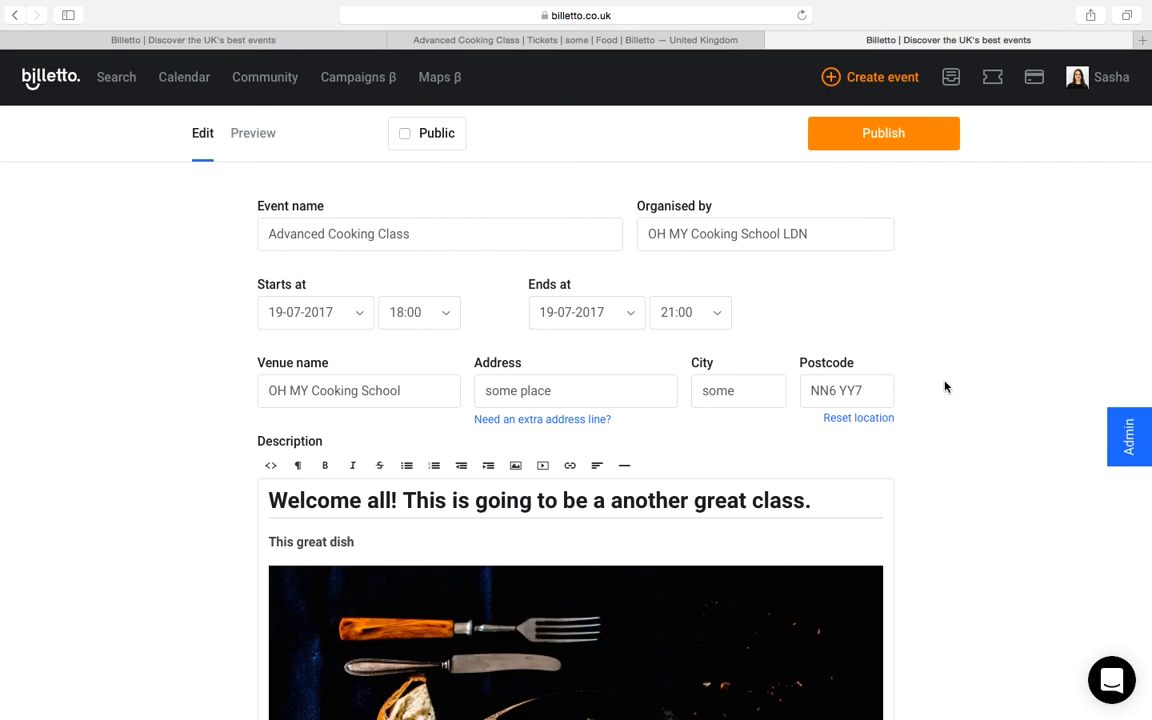
{"action": "scroll", "coordinate": [945, 387], "scroll_direction": "down", "scroll_amount": 6}
{"action": "left_click", "coordinate": [887, 394]}
{"action": "left_click", "coordinate": [405, 473]}
{"action": "left_click", "coordinate": [372, 284]}
{"action": "left_click", "coordinate": [899, 140]}
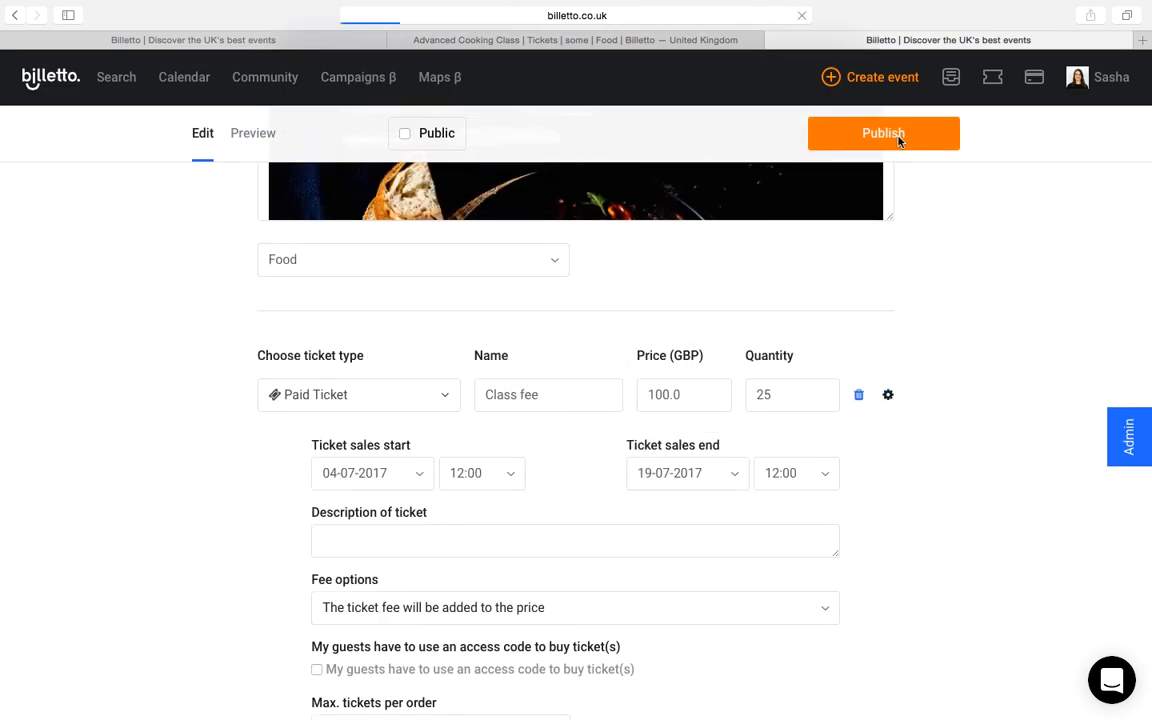
Step: Check the updated Advanced Cooking Class public page and its ticket ordering
{"action": "left_click", "coordinate": [591, 40]}
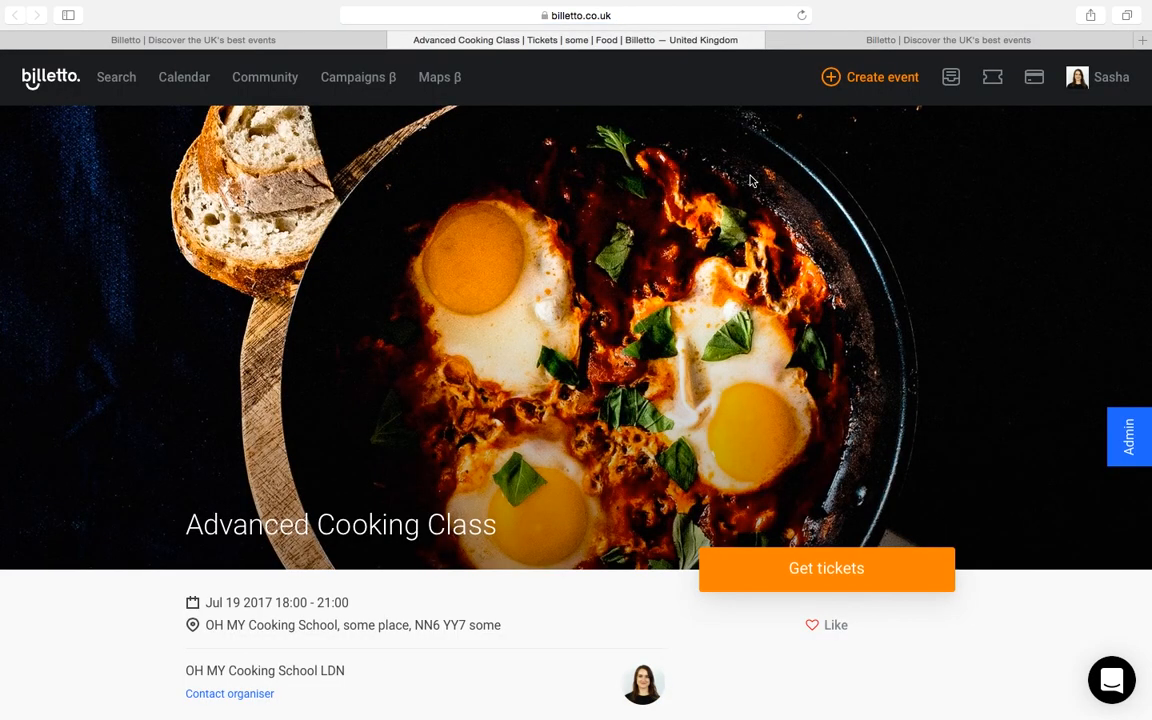
{"action": "scroll", "coordinate": [752, 180], "scroll_direction": "down", "scroll_amount": 3}
{"action": "left_click", "coordinate": [746, 368]}
{"action": "left_click", "coordinate": [560, 418]}
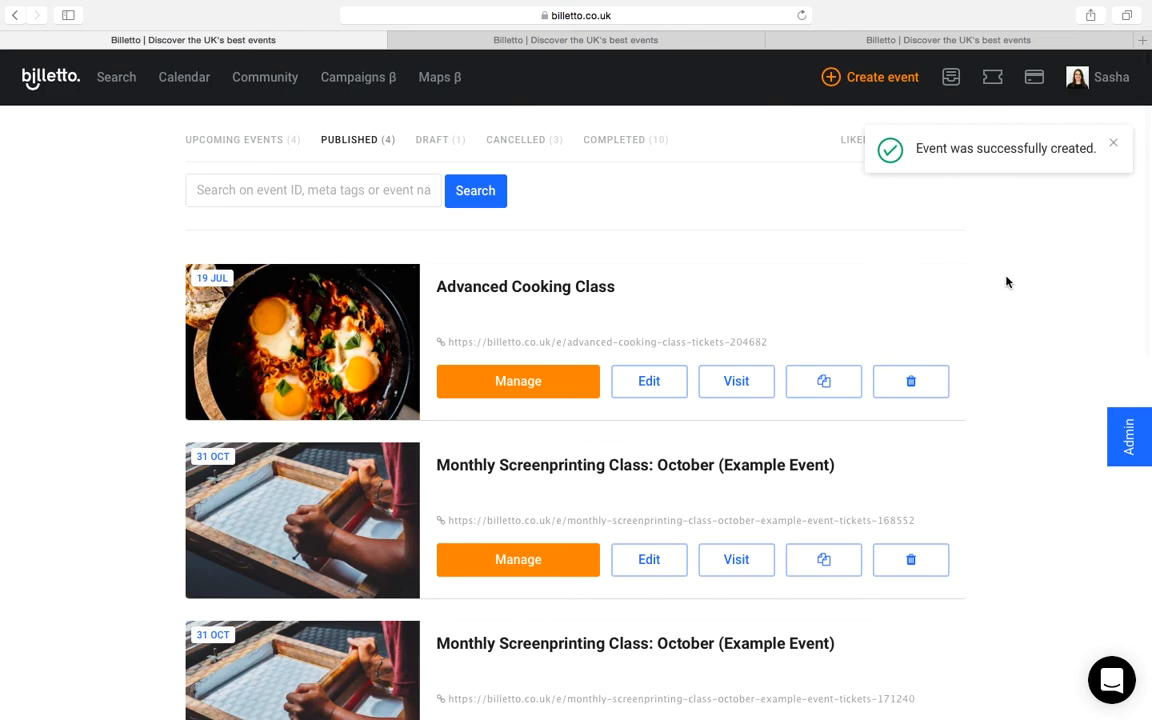
Step: Open the management page of the Advanced Cooking Class event from the published events list
{"action": "left_click", "coordinate": [518, 383]}
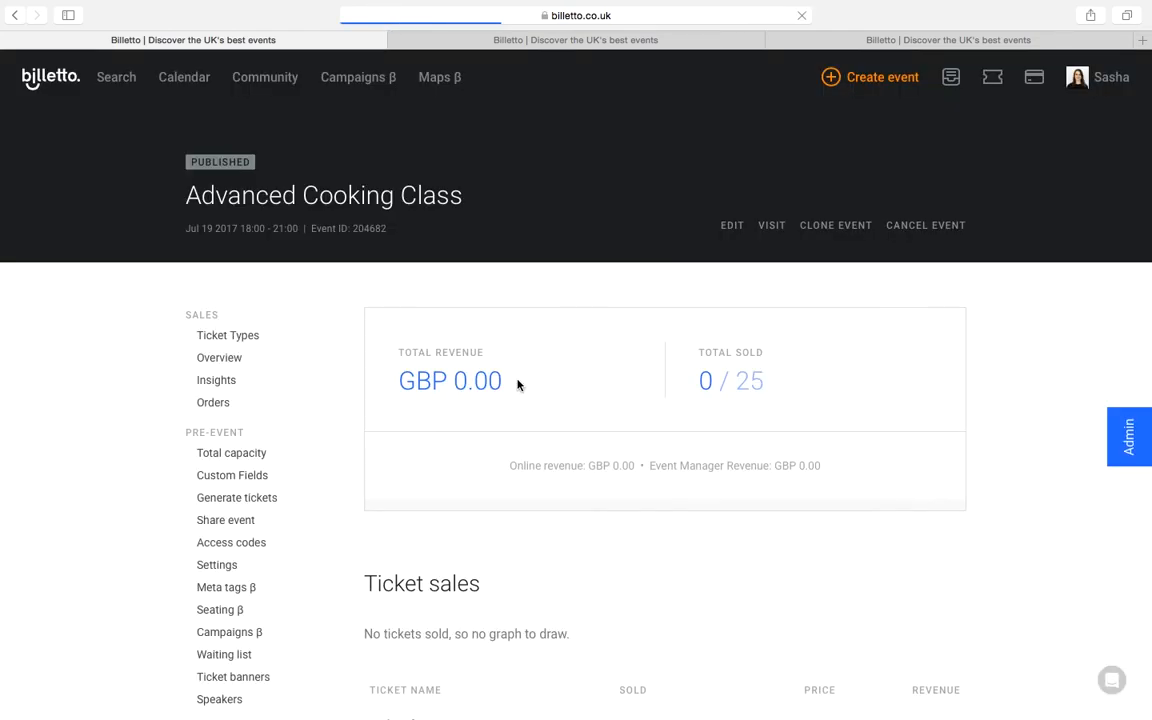